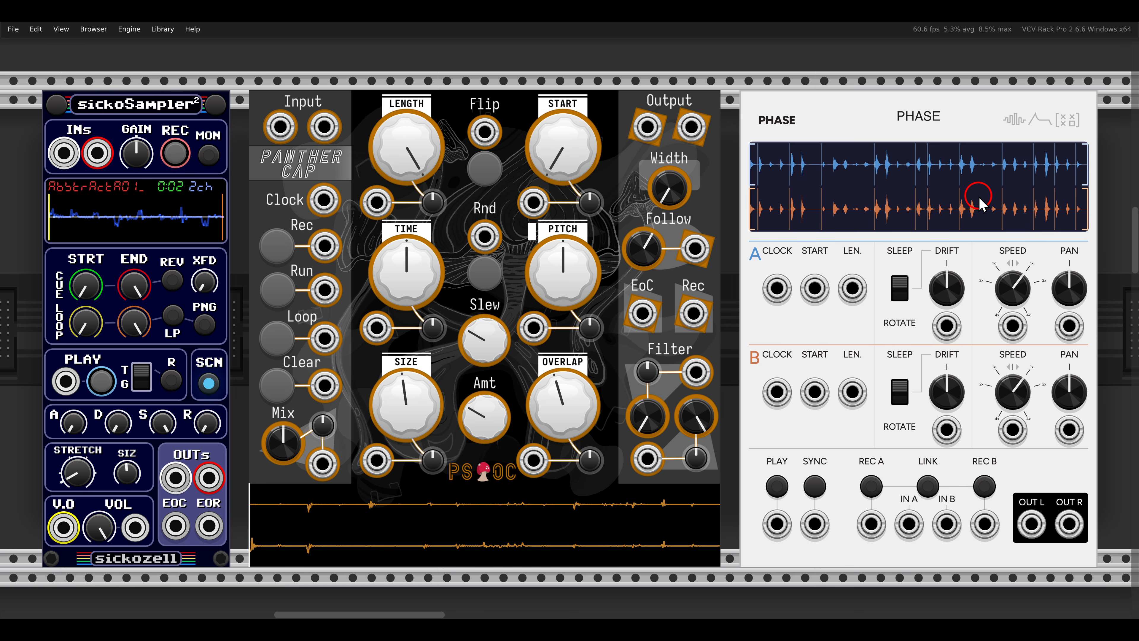
{"action": "right_click", "coordinate": [853, 118]}
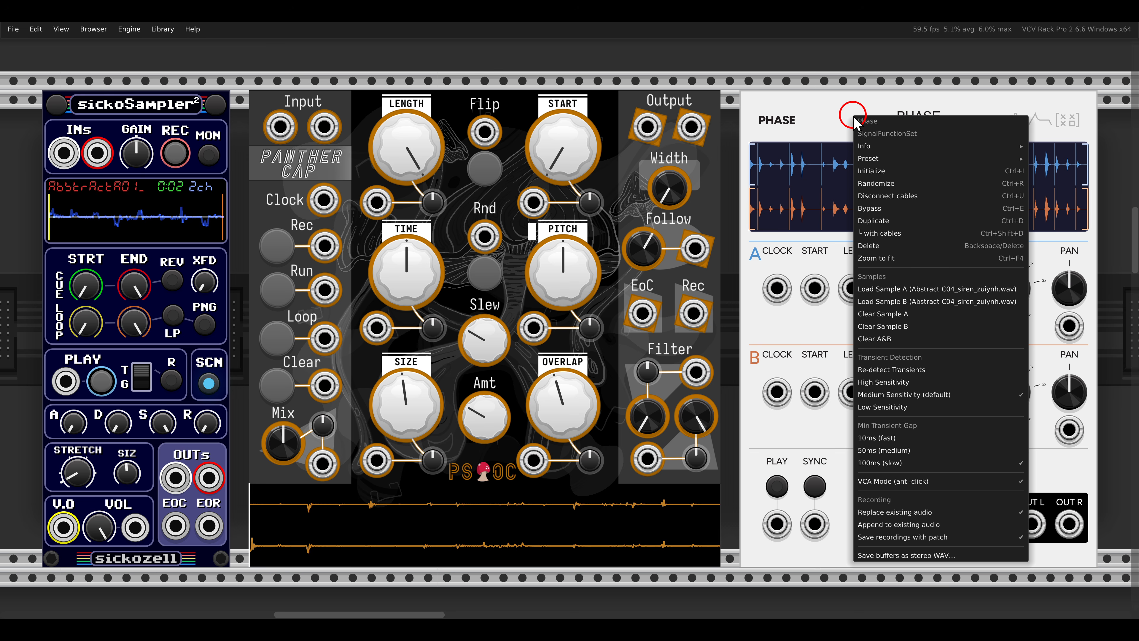
{"action": "left_click", "coordinate": [853, 107]}
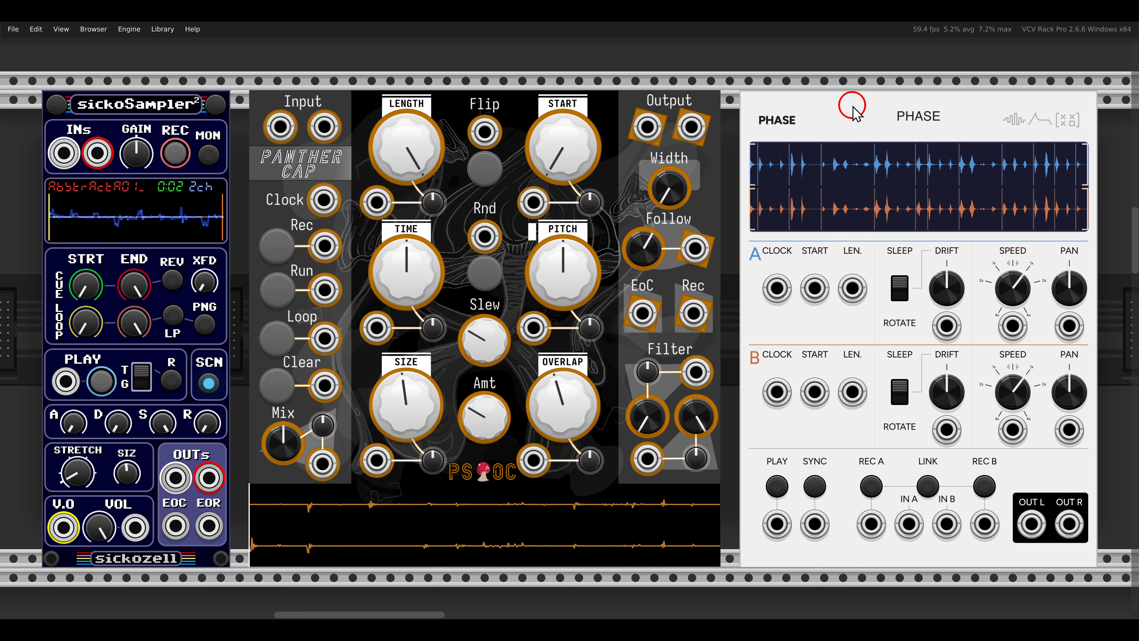
{"action": "key", "text": "shift+2"}
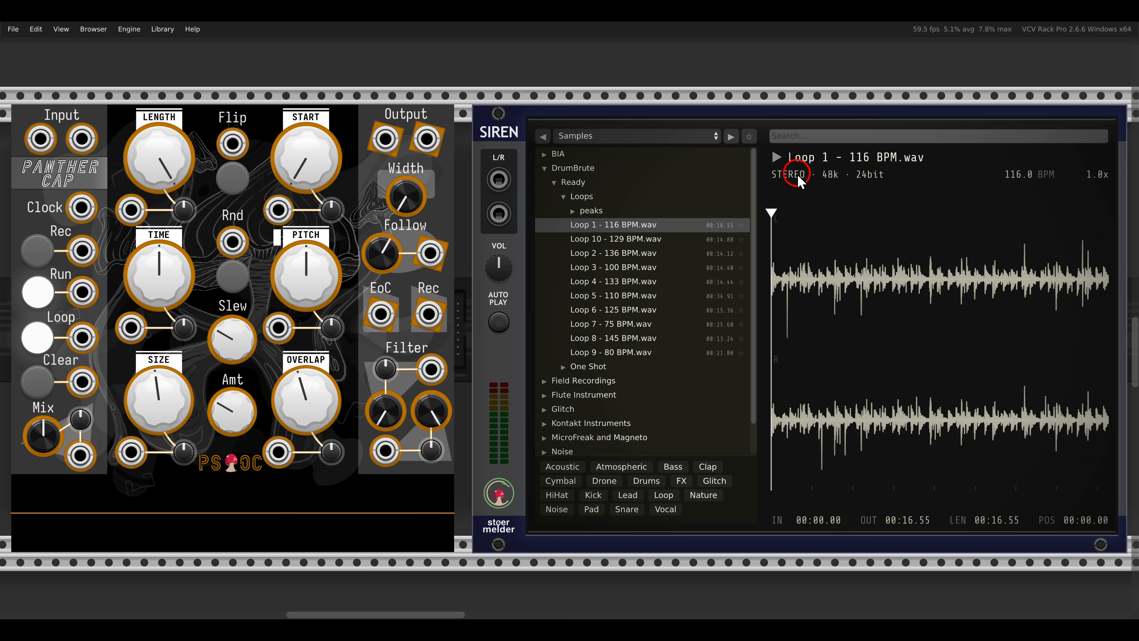
{"action": "left_click_drag", "start_coordinate": [731, 184], "coordinate": [274, 204]}
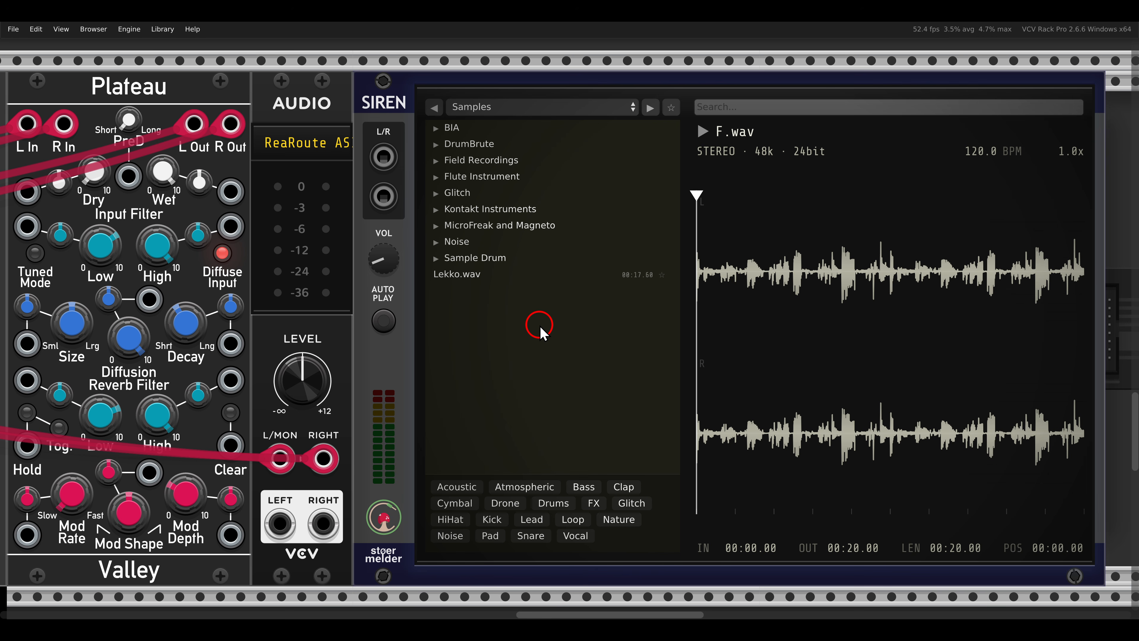
Patch the SIREN module's L and R outputs to the AUDIO module's L/MON and RIGHT inputs
{"action": "left_click_drag", "start_coordinate": [383, 157], "coordinate": [280, 458]}
{"action": "left_click_drag", "start_coordinate": [383, 196], "coordinate": [332, 458]}
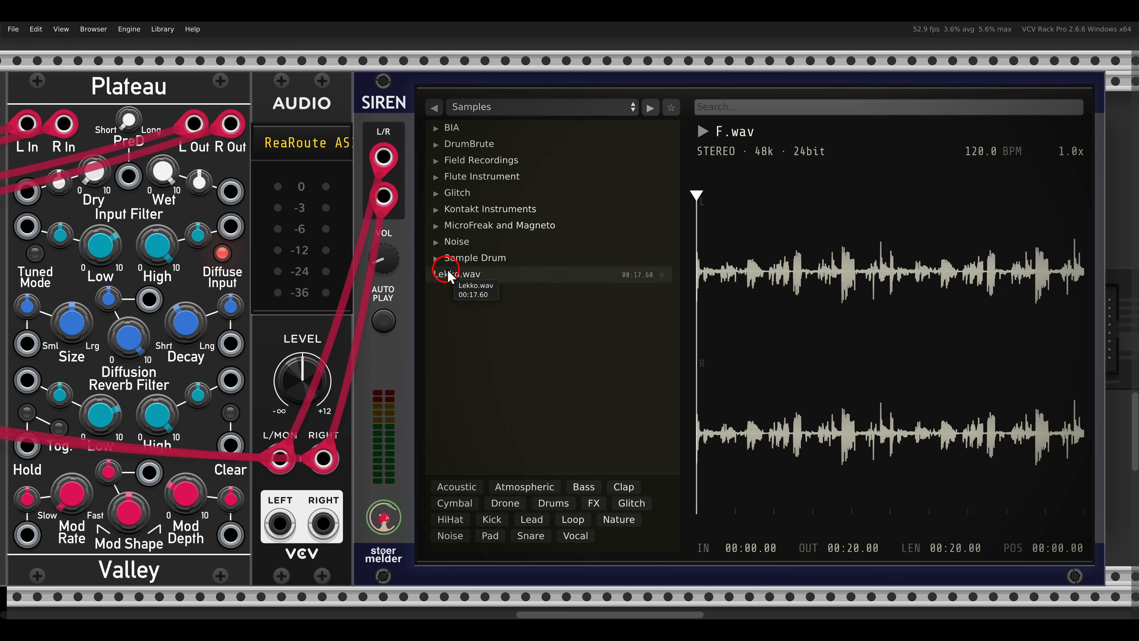
{"action": "left_click", "coordinate": [517, 109]}
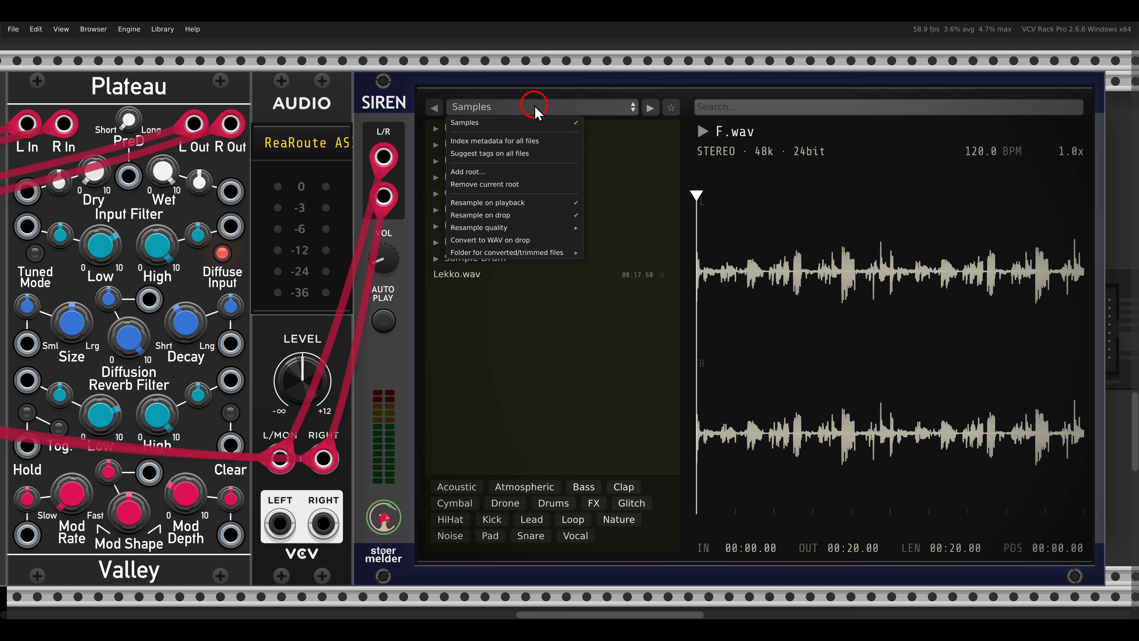
{"action": "left_click", "coordinate": [524, 85]}
{"action": "left_click_drag", "start_coordinate": [420, 104], "coordinate": [628, 294]}
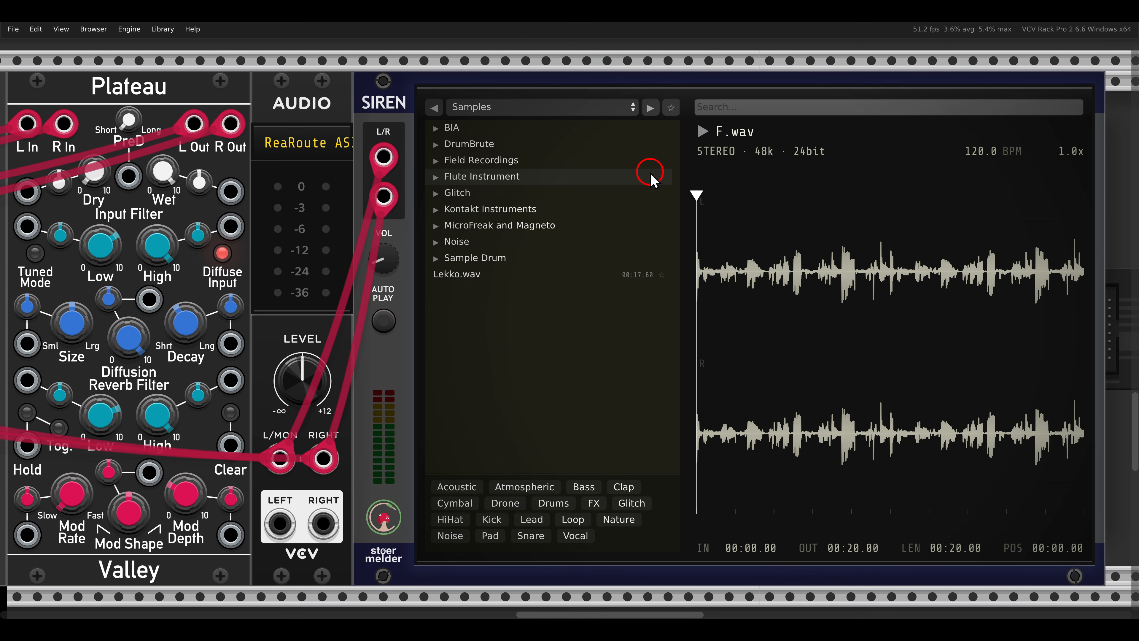
{"action": "mouse_move", "coordinate": [408, 465]}
{"action": "left_mouse_down"}
{"action": "mouse_move", "coordinate": [668, 569]}
{"action": "mouse_move", "coordinate": [667, 556]}
{"action": "left_mouse_up"}
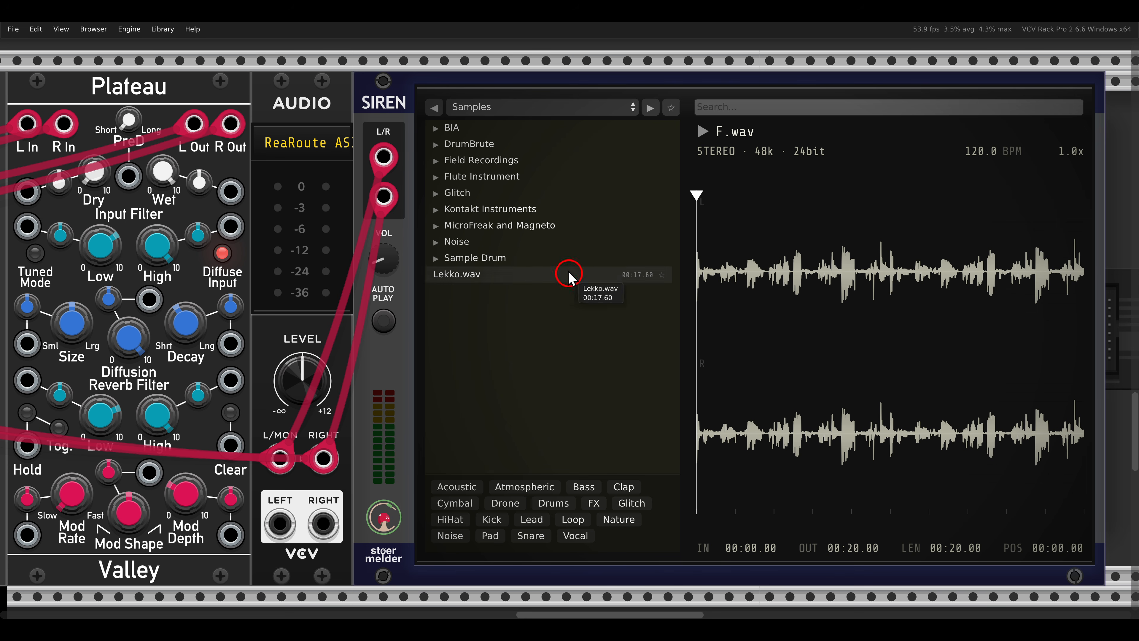
Generate suggested tags for the DrumBrute folder, review the list and apply them all
{"action": "right_click", "coordinate": [467, 144]}
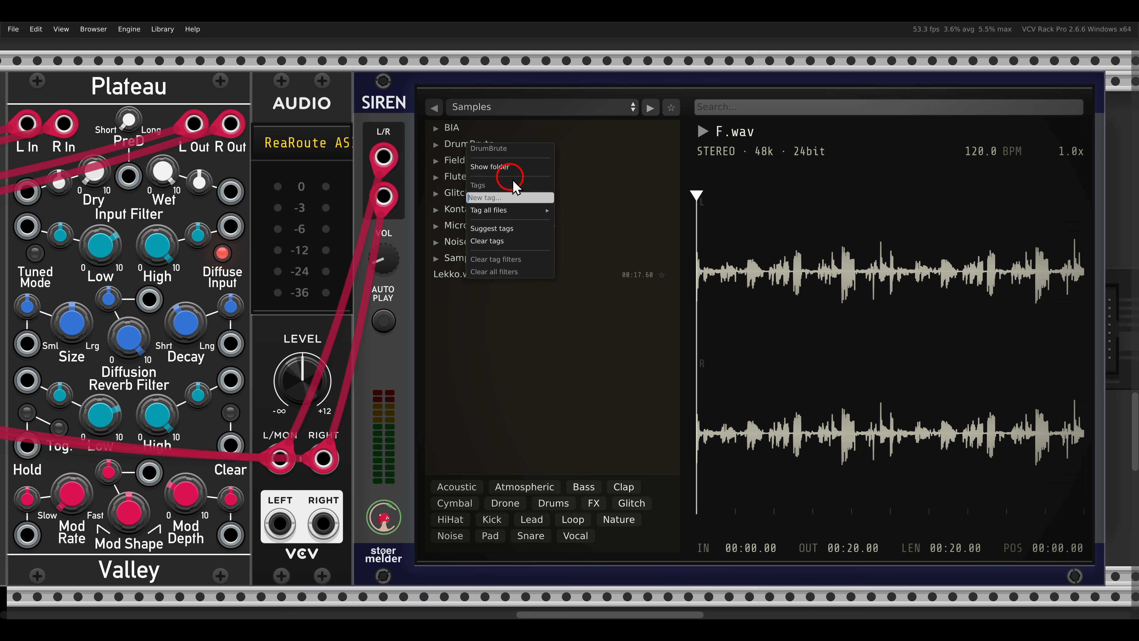
{"action": "left_click", "coordinate": [529, 228]}
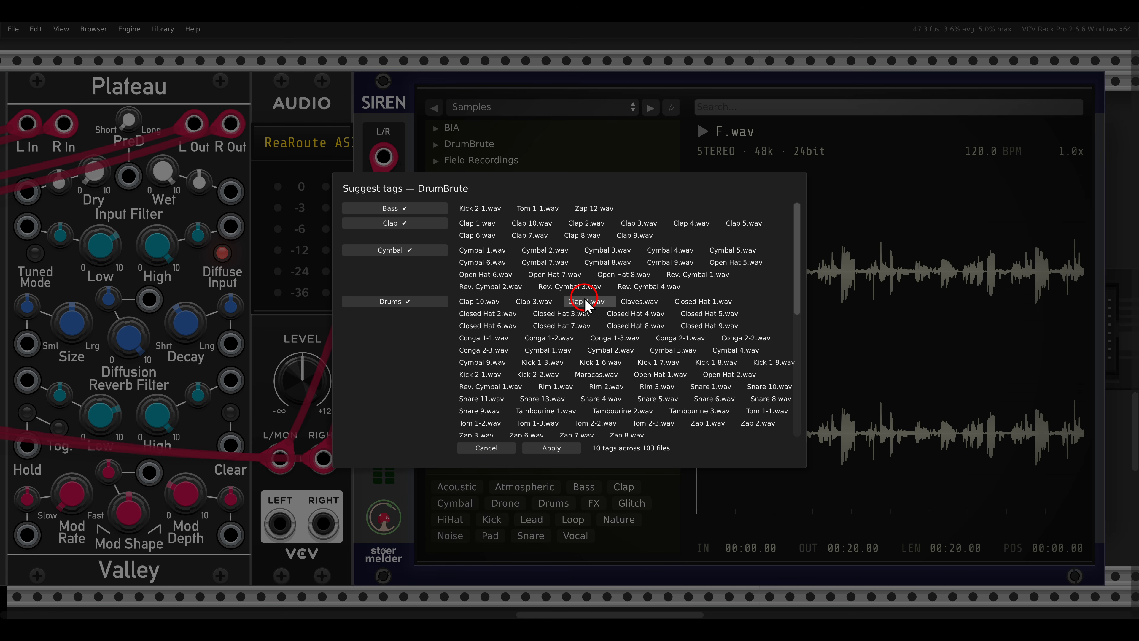
{"action": "scroll", "coordinate": [491, 251], "scroll_direction": "down", "scroll_amount": 5}
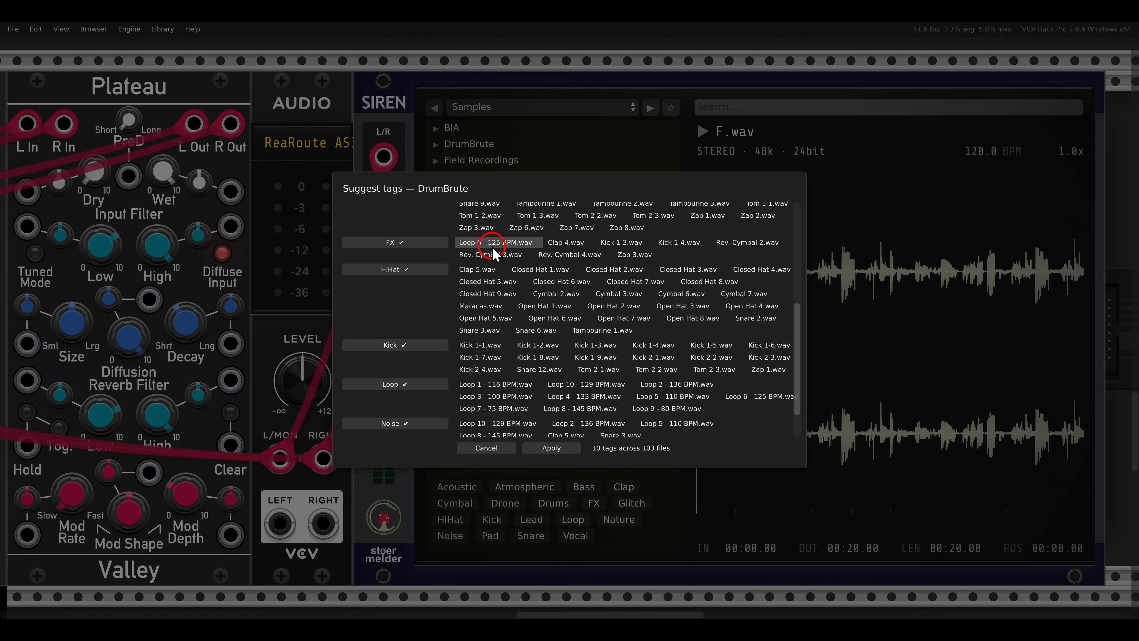
{"action": "scroll", "coordinate": [491, 251], "scroll_direction": "down", "scroll_amount": 1}
{"action": "scroll", "coordinate": [473, 298], "scroll_direction": "up", "scroll_amount": 6}
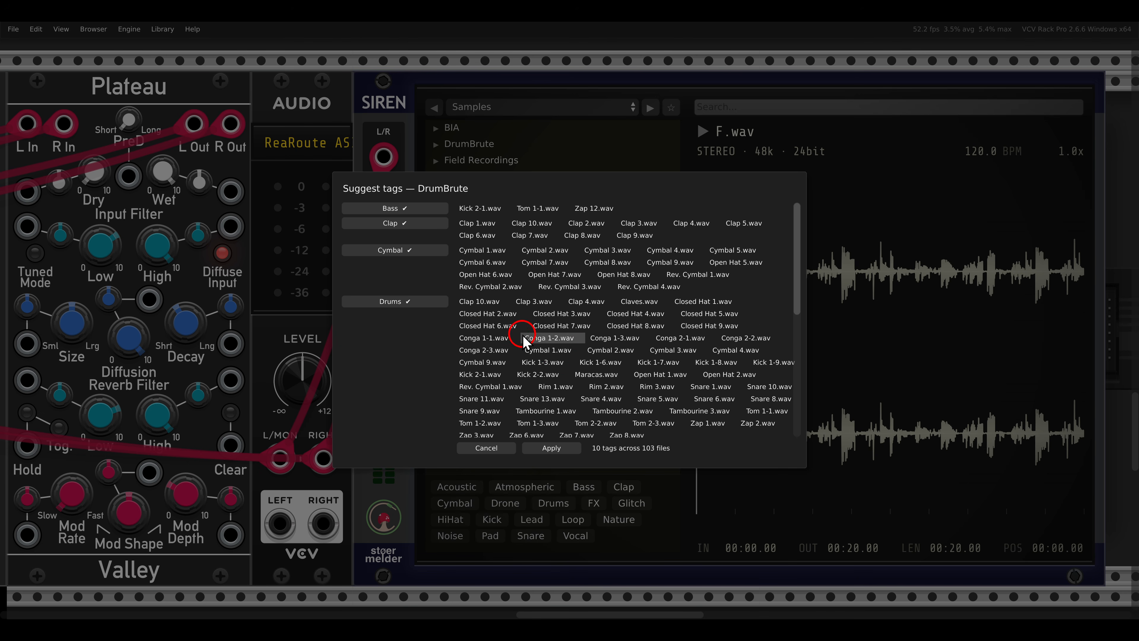
{"action": "left_click", "coordinate": [543, 446]}
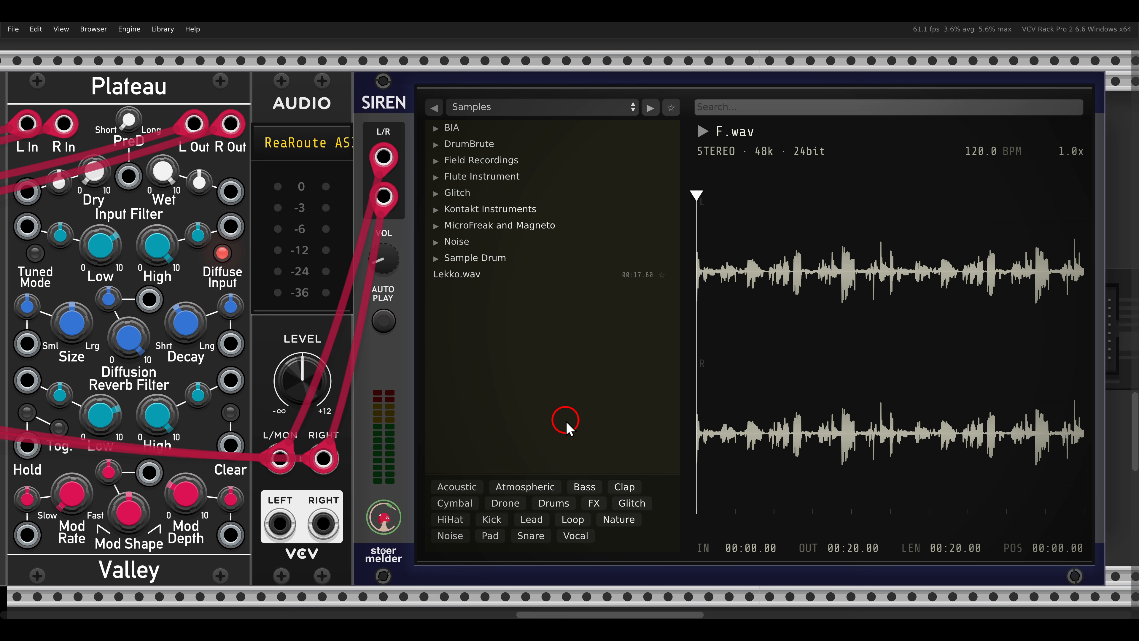
Filter the sample browser by the Kick tag and expand DrumBrute, Ready and One Shot
{"action": "left_click", "coordinate": [492, 519]}
{"action": "left_click", "coordinate": [464, 128]}
{"action": "left_click", "coordinate": [468, 145]}
{"action": "left_click", "coordinate": [487, 160]}
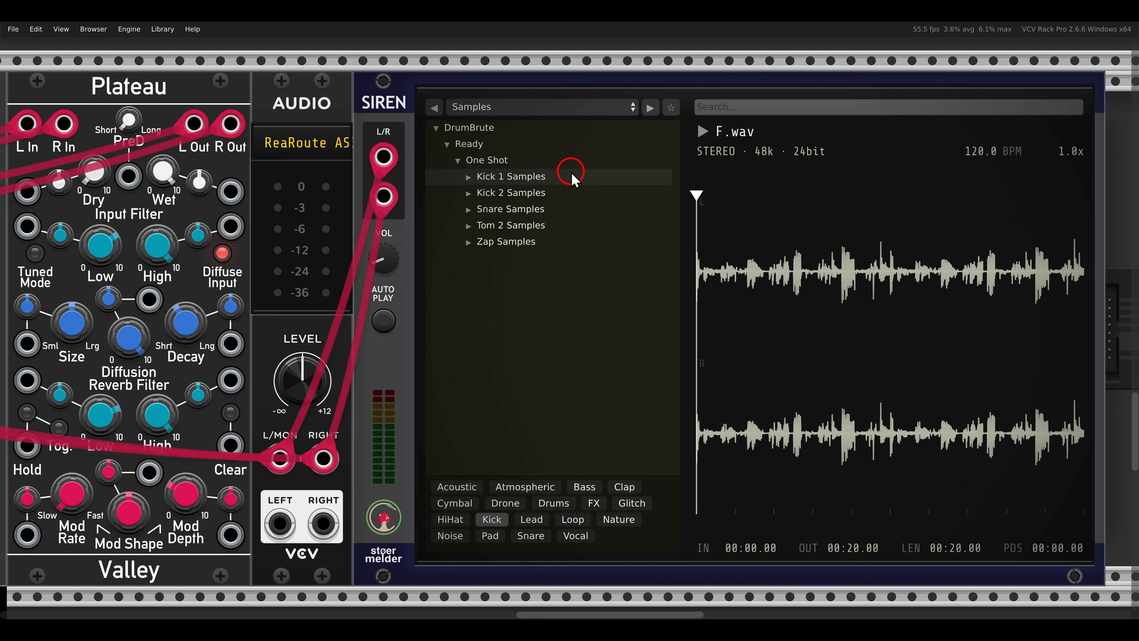
Switch the Kick filter to exclude kick samples, collapse the DrumBrute folder and clear the filter
{"action": "left_click", "coordinate": [492, 520]}
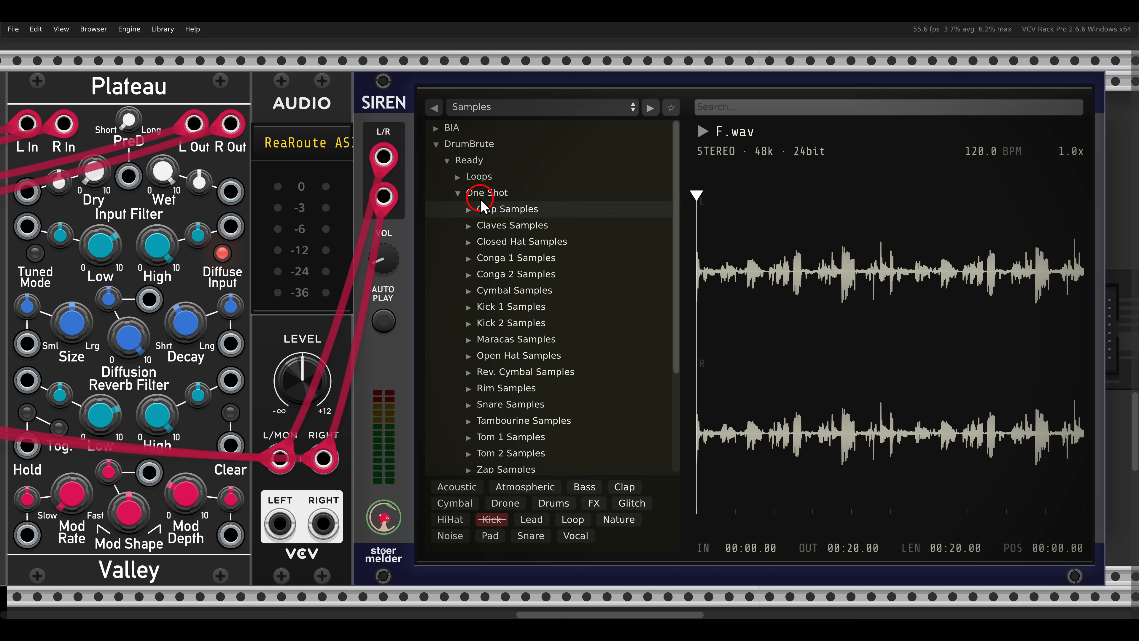
{"action": "left_click", "coordinate": [436, 129]}
{"action": "left_click", "coordinate": [435, 129]}
{"action": "left_click", "coordinate": [435, 143]}
{"action": "left_click", "coordinate": [493, 519]}
Filter by the Loop tag, view the loops in DrumBrute's Ready folder, then clear the filter and collapse the folders
{"action": "left_click", "coordinate": [573, 520]}
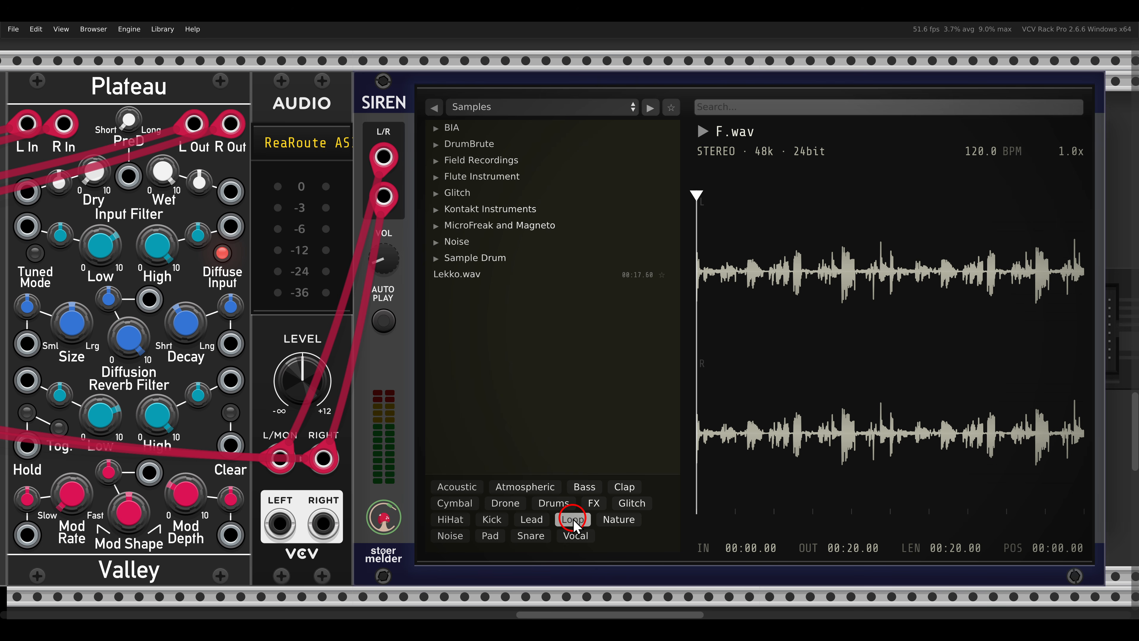
{"action": "left_click", "coordinate": [466, 130]}
{"action": "left_click", "coordinate": [480, 144]}
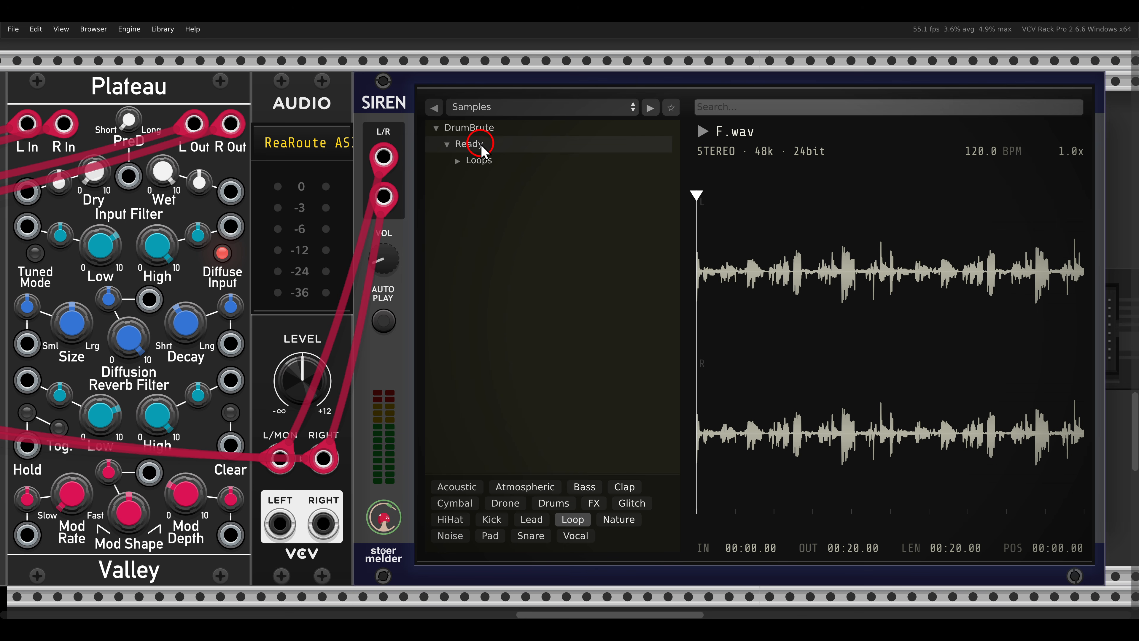
{"action": "left_click", "coordinate": [476, 160]}
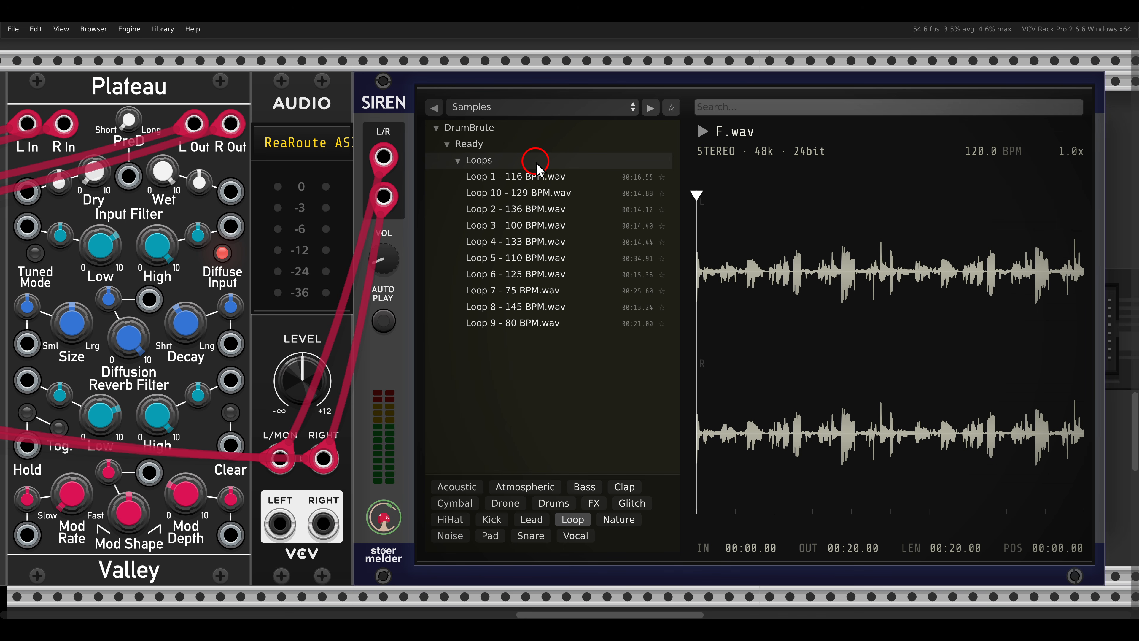
{"action": "left_click", "coordinate": [573, 519]}
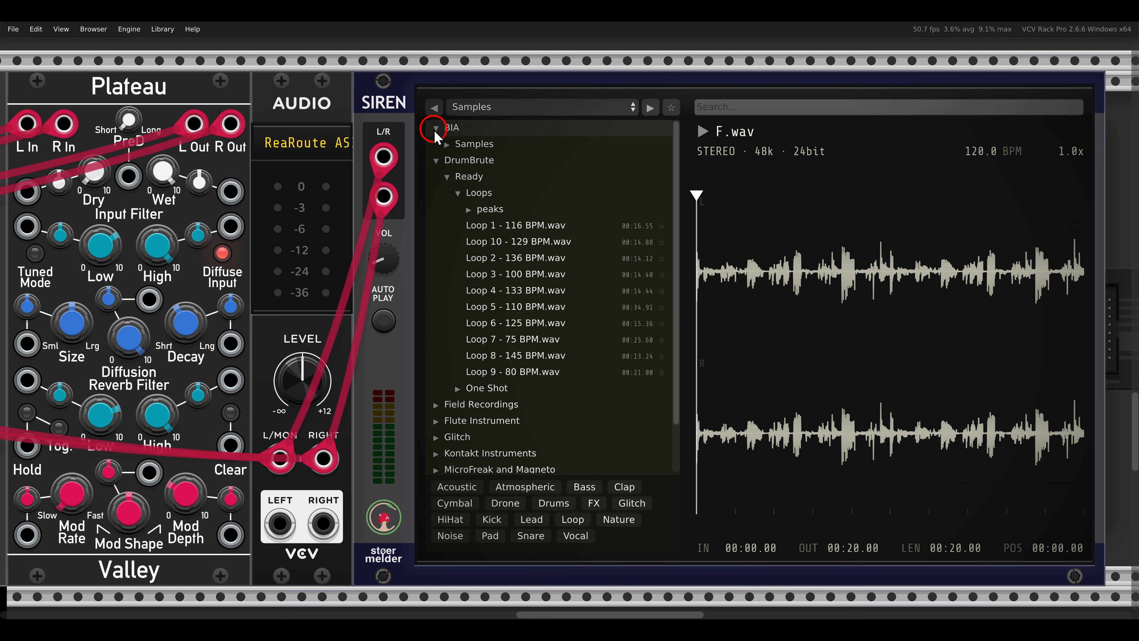
{"action": "left_click", "coordinate": [438, 143]}
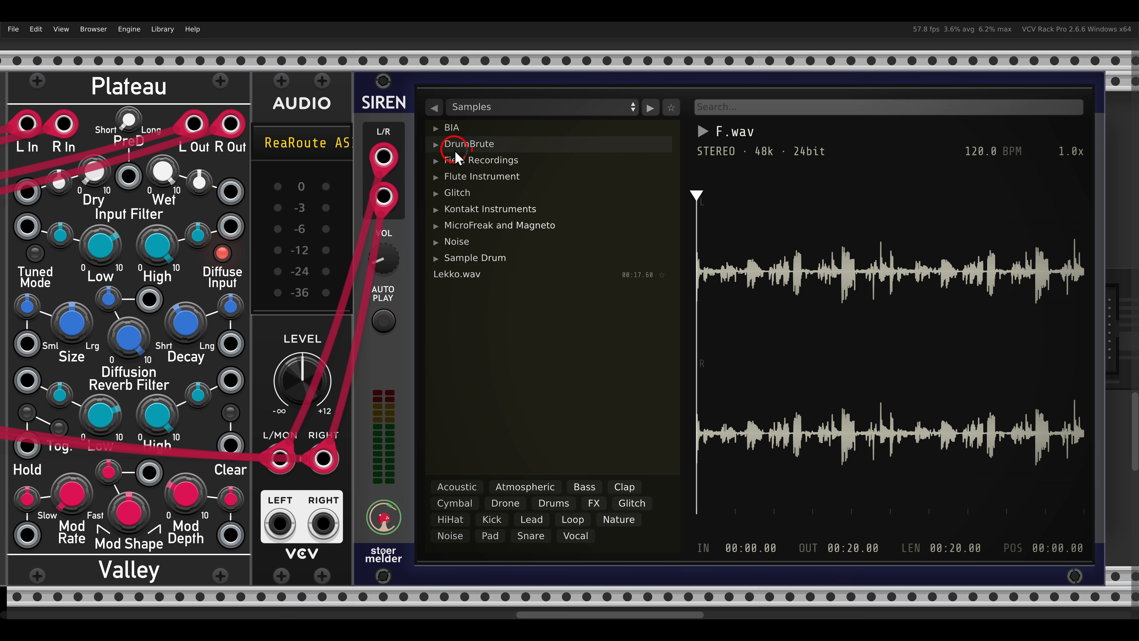
Tag all files in the Flute Samples folder under Flute Instrument with a new tag named Flute
{"action": "left_click", "coordinate": [467, 176]}
{"action": "left_click", "coordinate": [475, 193]}
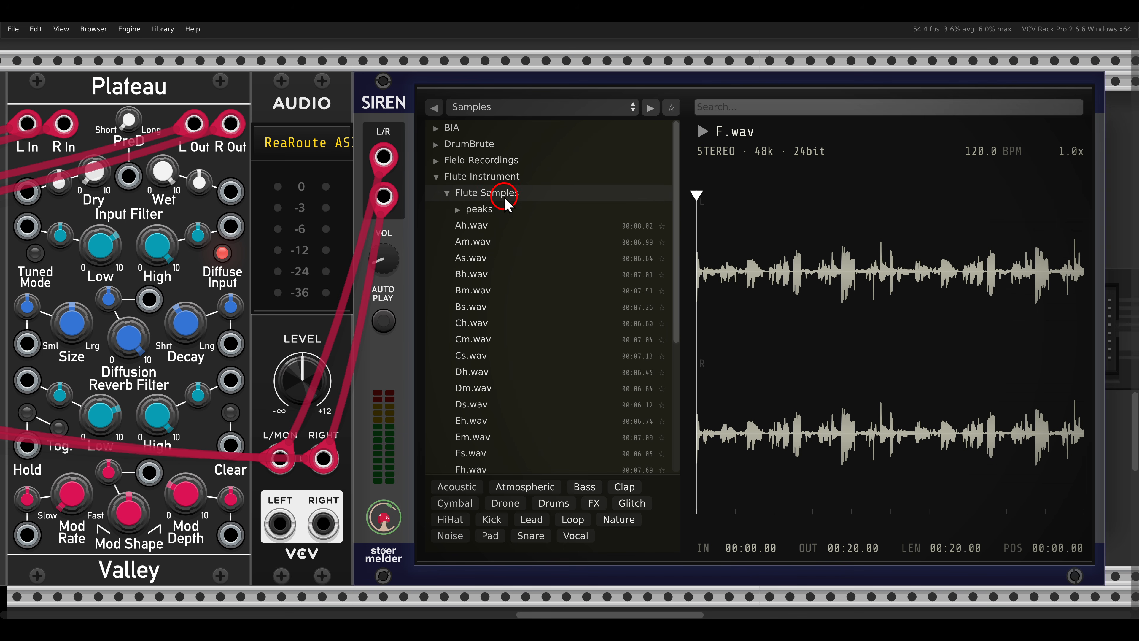
{"action": "right_click", "coordinate": [481, 197]}
{"action": "mouse_move", "coordinate": [526, 263]}
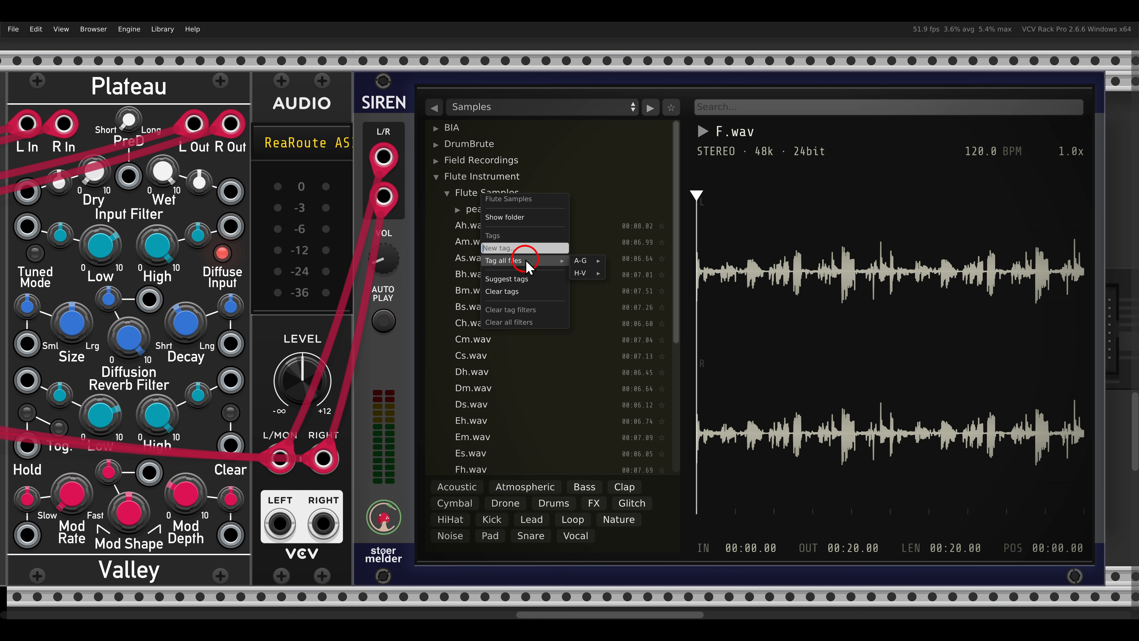
{"action": "mouse_move", "coordinate": [583, 262]}
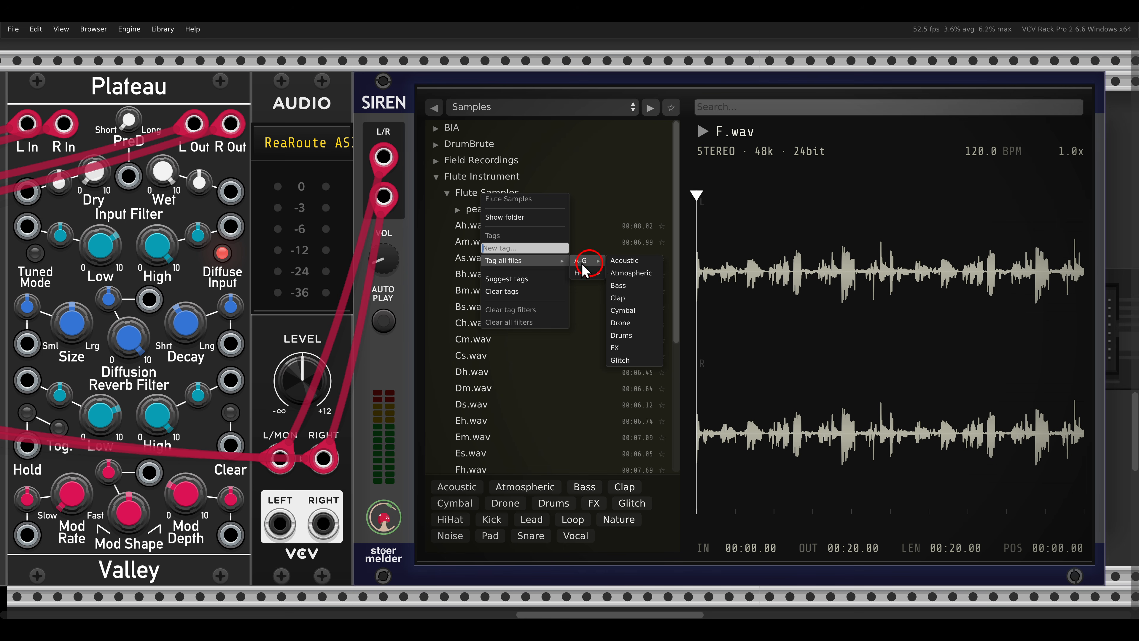
{"action": "type", "text": "F"}
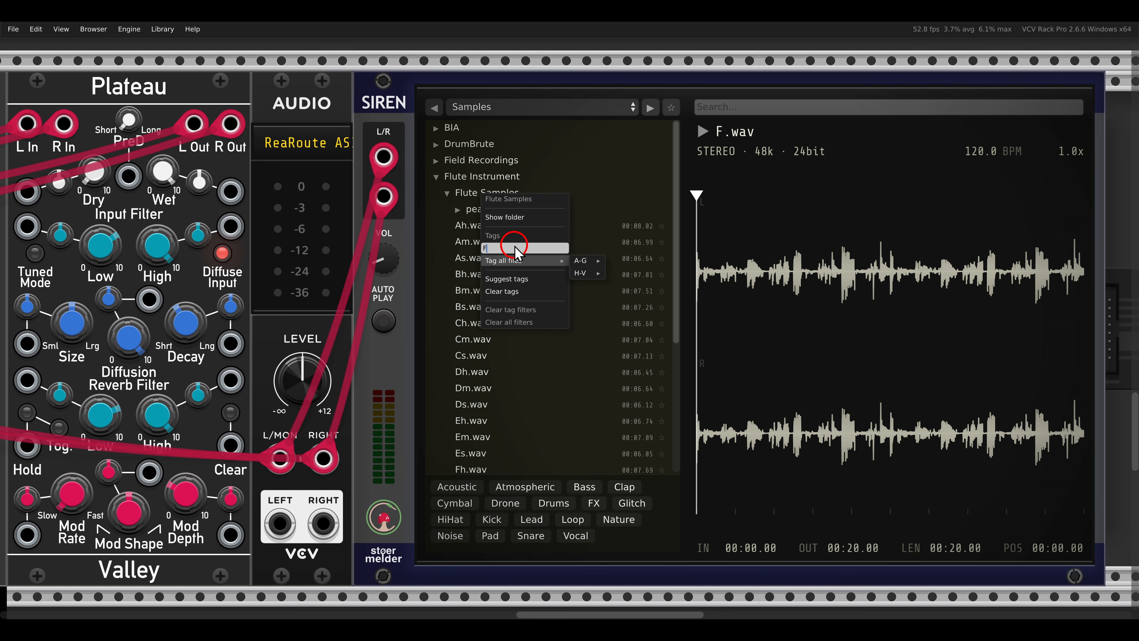
{"action": "type", "text": "lute"}
{"action": "key", "text": "Return"}
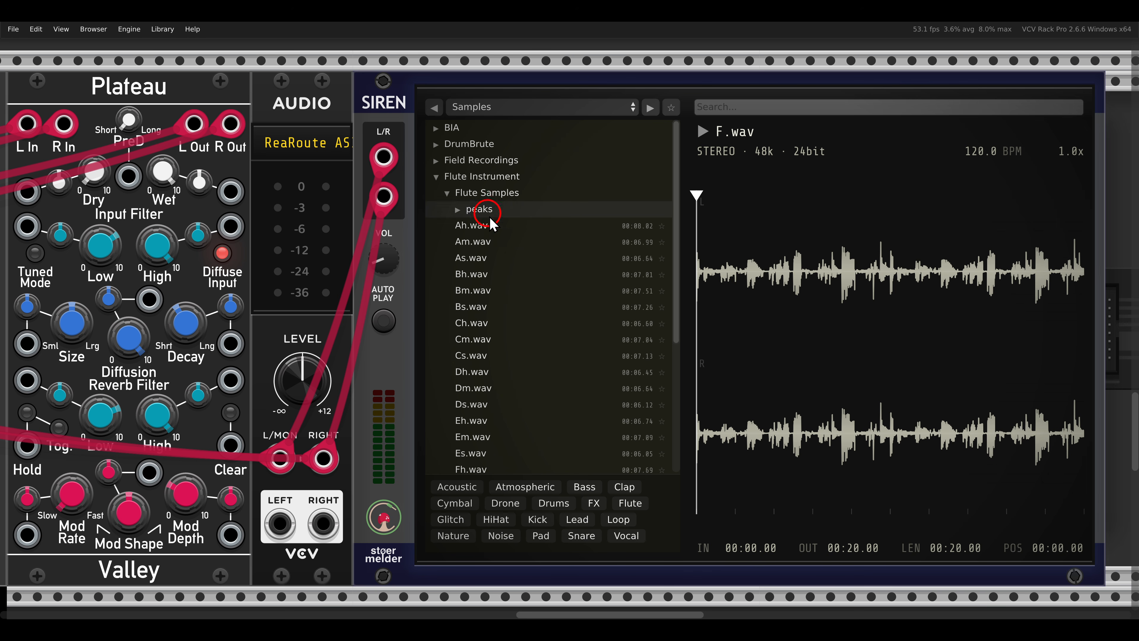
Check the tag on the files in Flute Samples and collapse the Flute Instrument folder
{"action": "scroll", "coordinate": [501, 348], "scroll_direction": "down", "scroll_amount": 5}
{"action": "scroll", "coordinate": [501, 348], "scroll_direction": "up", "scroll_amount": 5}
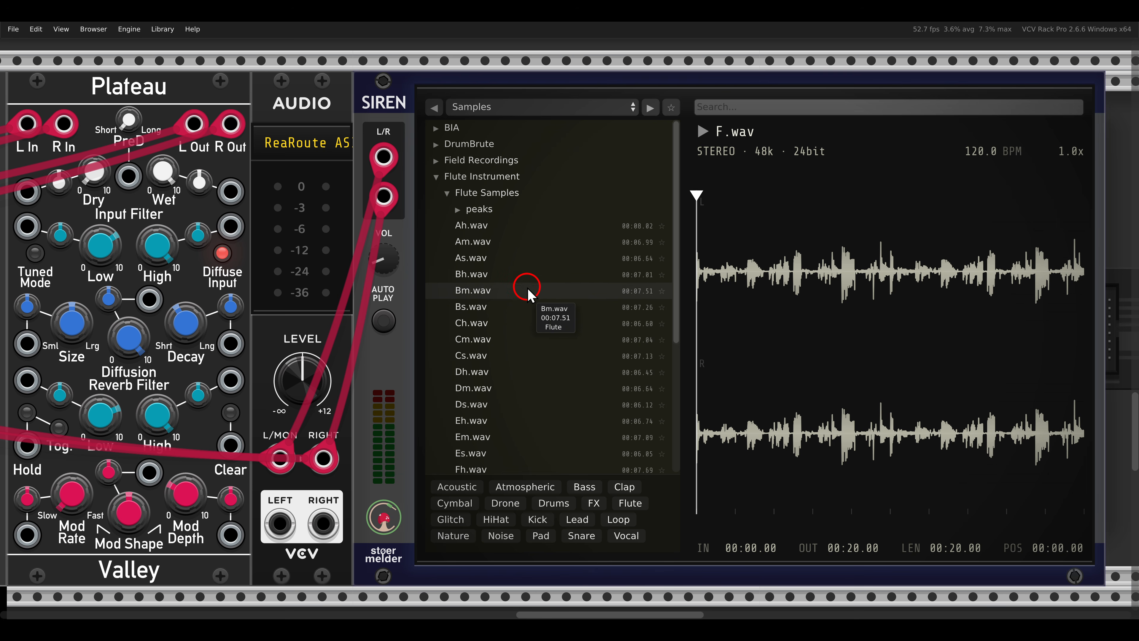
{"action": "right_click", "coordinate": [473, 307]}
{"action": "left_click", "coordinate": [454, 187]}
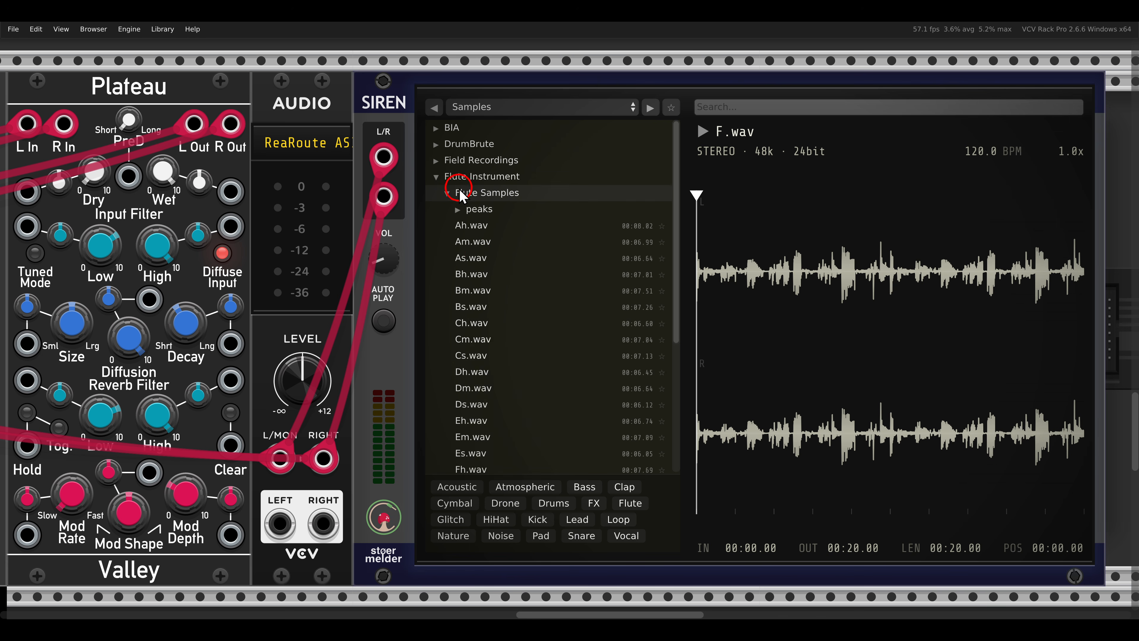
{"action": "left_click", "coordinate": [456, 188]}
{"action": "left_click", "coordinate": [454, 181]}
Filter by the Flute tag, view the files in Flute Samples, then collapse Flute Instrument and clear the filter
{"action": "left_click", "coordinate": [640, 505]}
{"action": "left_click", "coordinate": [460, 132]}
{"action": "left_click", "coordinate": [465, 144]}
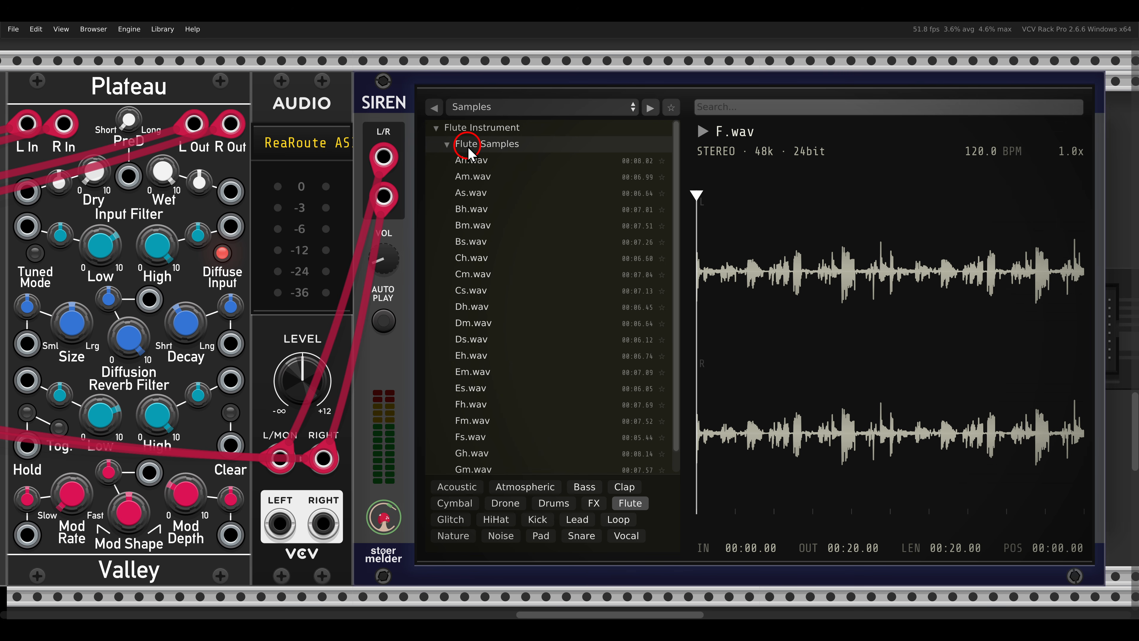
{"action": "left_click", "coordinate": [436, 128]}
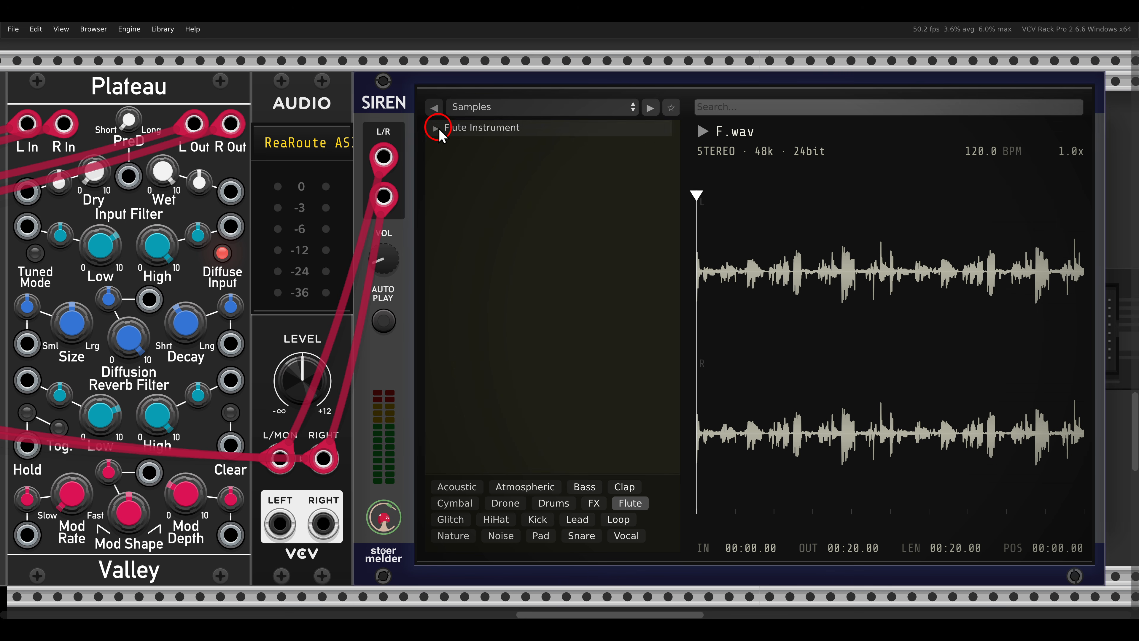
{"action": "left_click", "coordinate": [630, 502]}
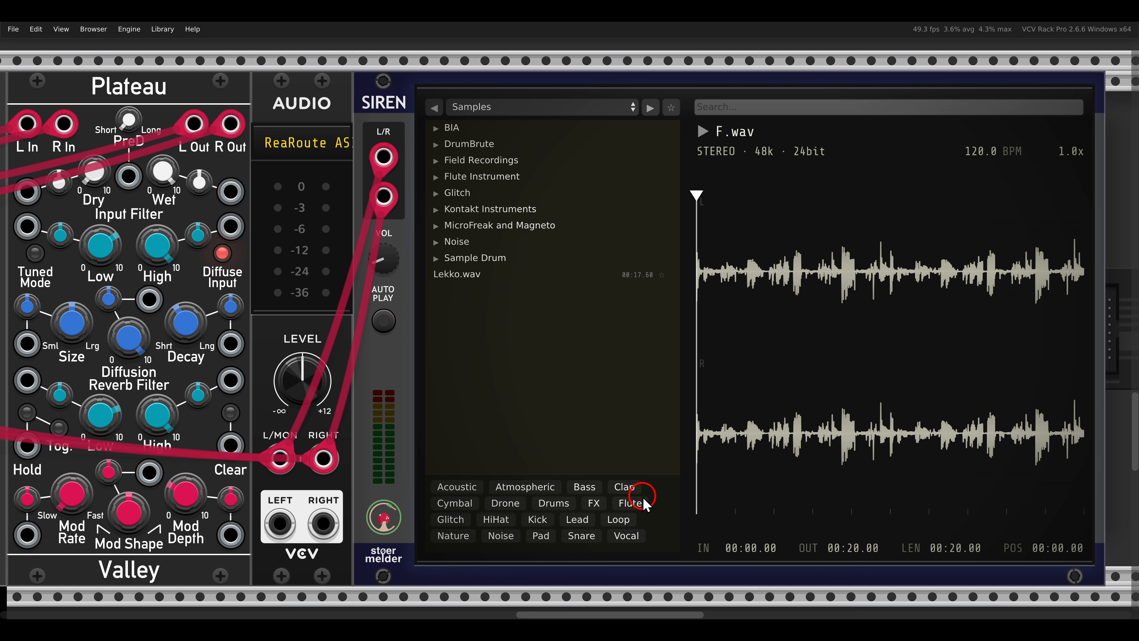
Search the sample library for "loop"
{"action": "left_click", "coordinate": [740, 110]}
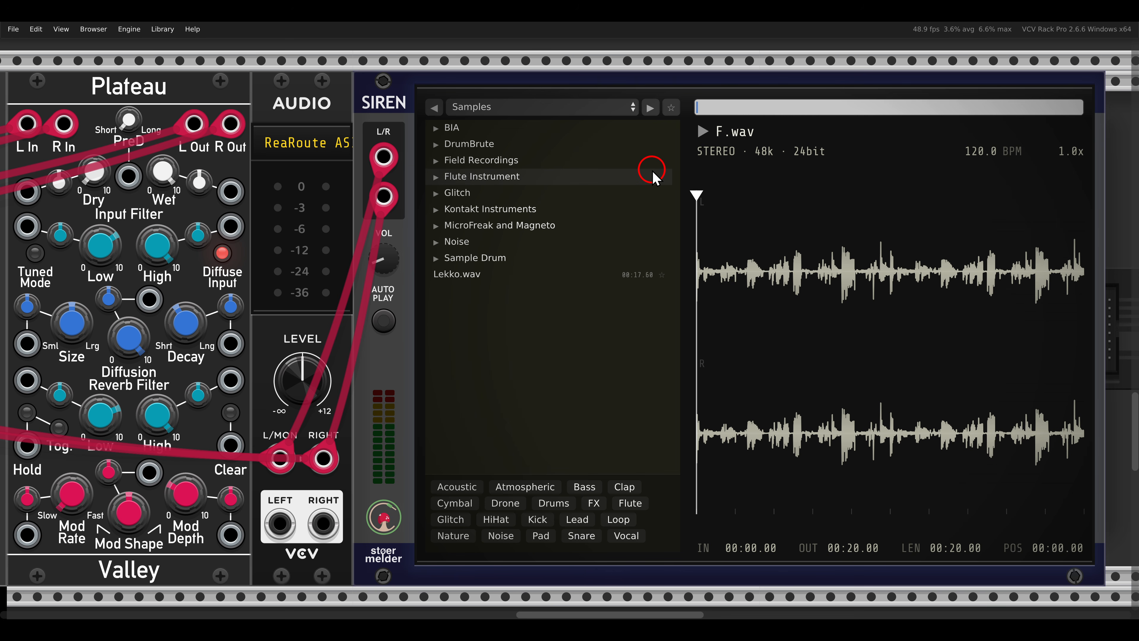
{"action": "type", "text": "drumloo"}
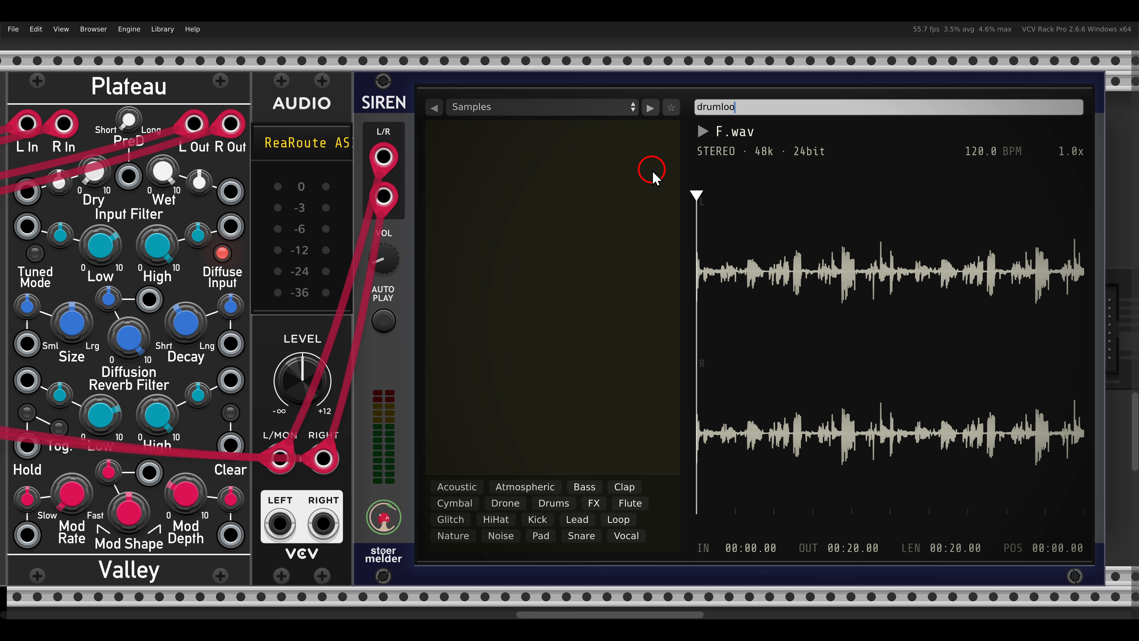
{"action": "key", "text": "BackSpace"}
{"action": "key", "text": "BackSpace"}
{"action": "key", "text": "BackSpace"}
{"action": "key", "text": "BackSpace"}
{"action": "type", "text": "loop"}
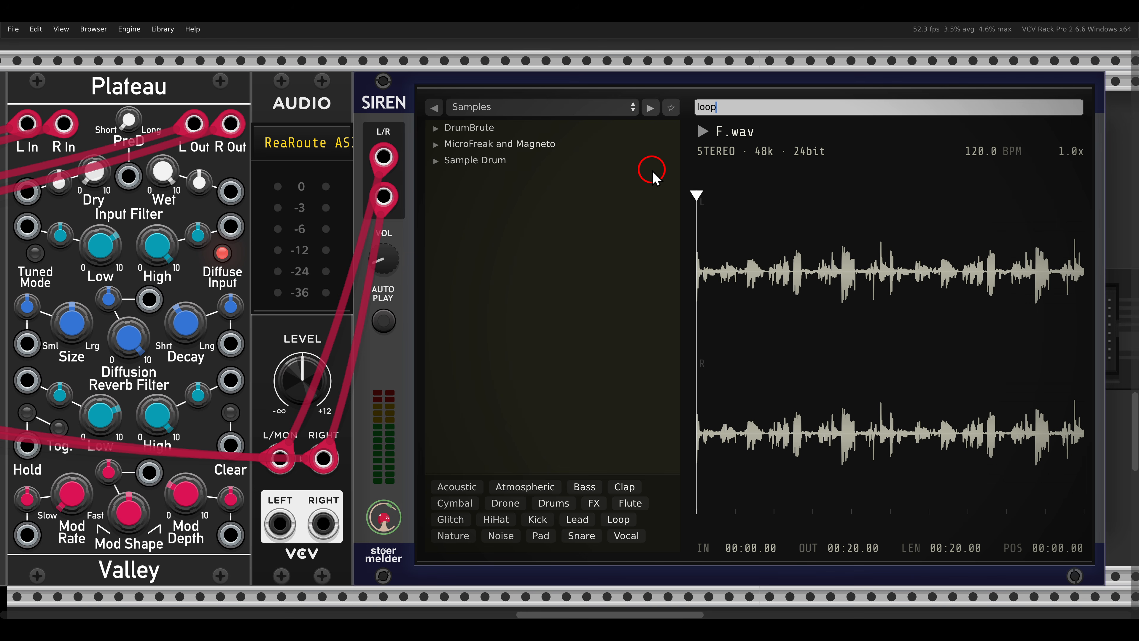
Look inside the Sample Drum folder in the search results and collapse it again
{"action": "left_click", "coordinate": [437, 161]}
{"action": "left_click", "coordinate": [464, 176]}
{"action": "left_click", "coordinate": [464, 177]}
{"action": "left_click", "coordinate": [463, 164]}
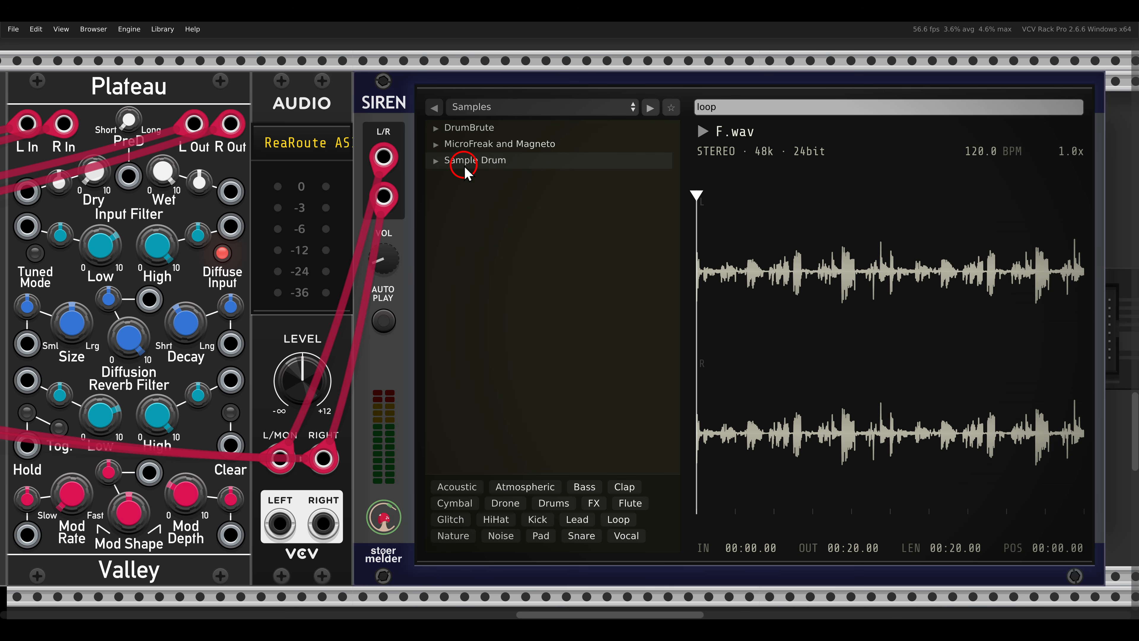
Clear the search text to list the whole sample library again
{"action": "left_click", "coordinate": [715, 106]}
{"action": "key", "text": "BackSpace"}
{"action": "key", "text": "BackSpace"}
{"action": "key", "text": "BackSpace"}
{"action": "key", "text": "BackSpace"}
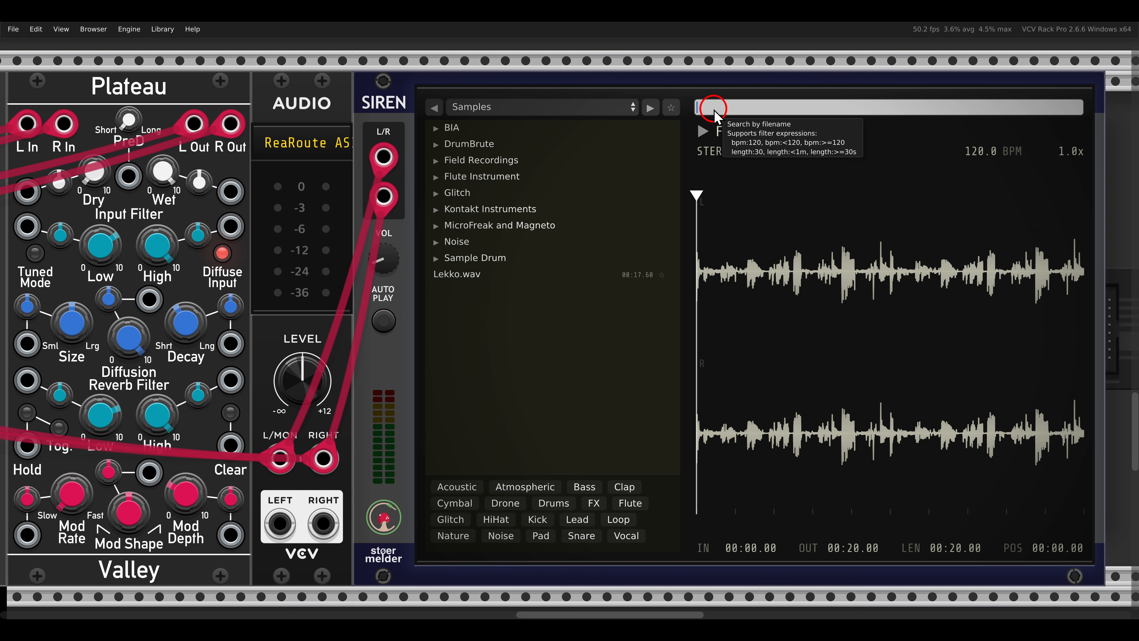
Search the sample library with bpm:120 and expand BIA > Samples > Loops > 120 BPM in the results
{"action": "type", "text": "bpm:"}
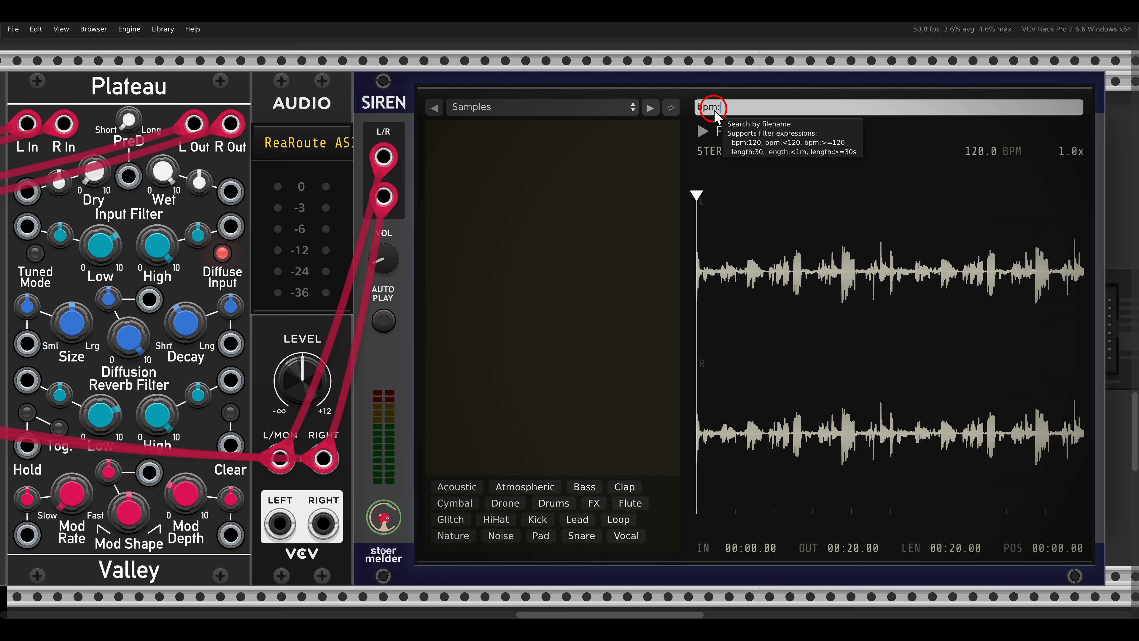
{"action": "type", "text": "120"}
{"action": "left_click", "coordinate": [451, 128]}
{"action": "left_click", "coordinate": [474, 144]}
{"action": "left_click", "coordinate": [512, 176]}
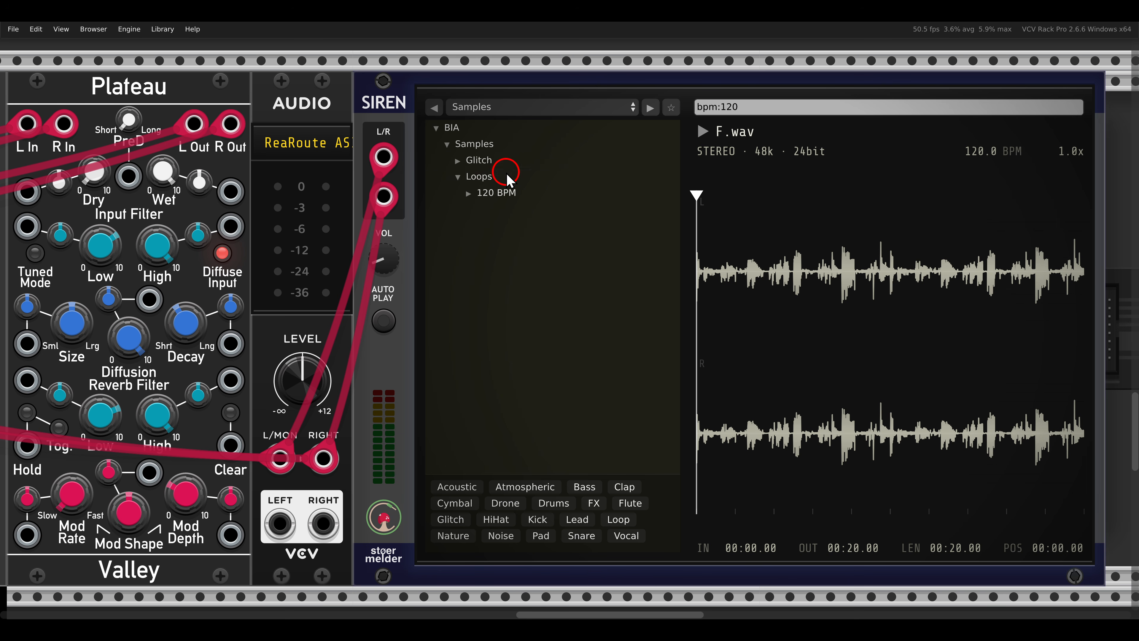
{"action": "left_click", "coordinate": [516, 193]}
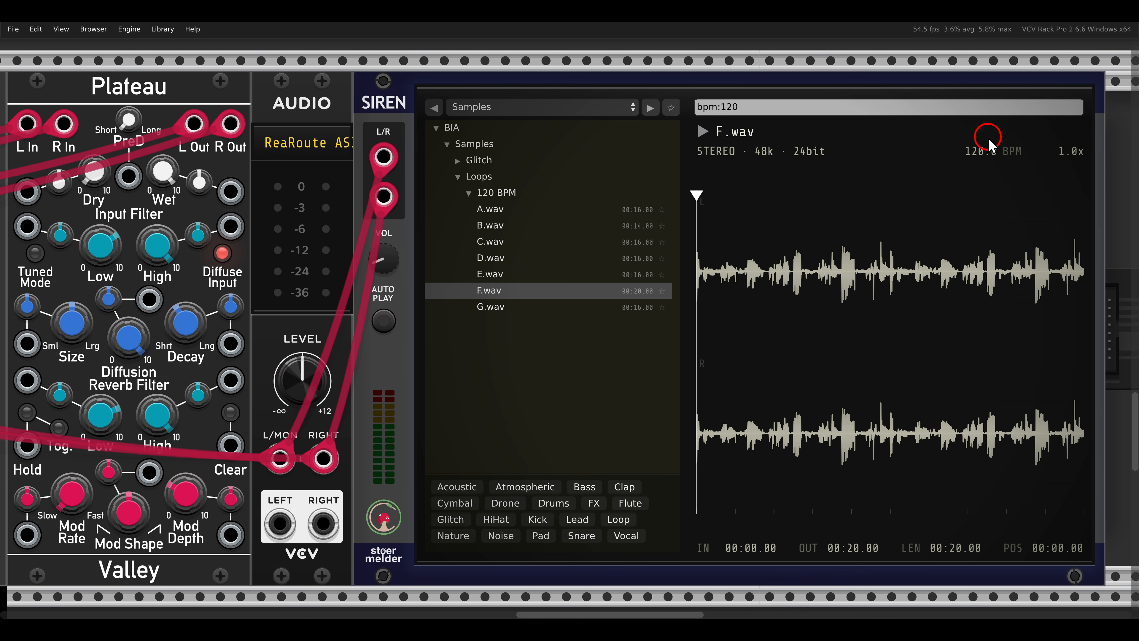
Change the BPM filter to bpm:>=120 and expand the 125 BPM folder and DrumBrute's Ready > Loops folder
{"action": "left_click", "coordinate": [980, 152]}
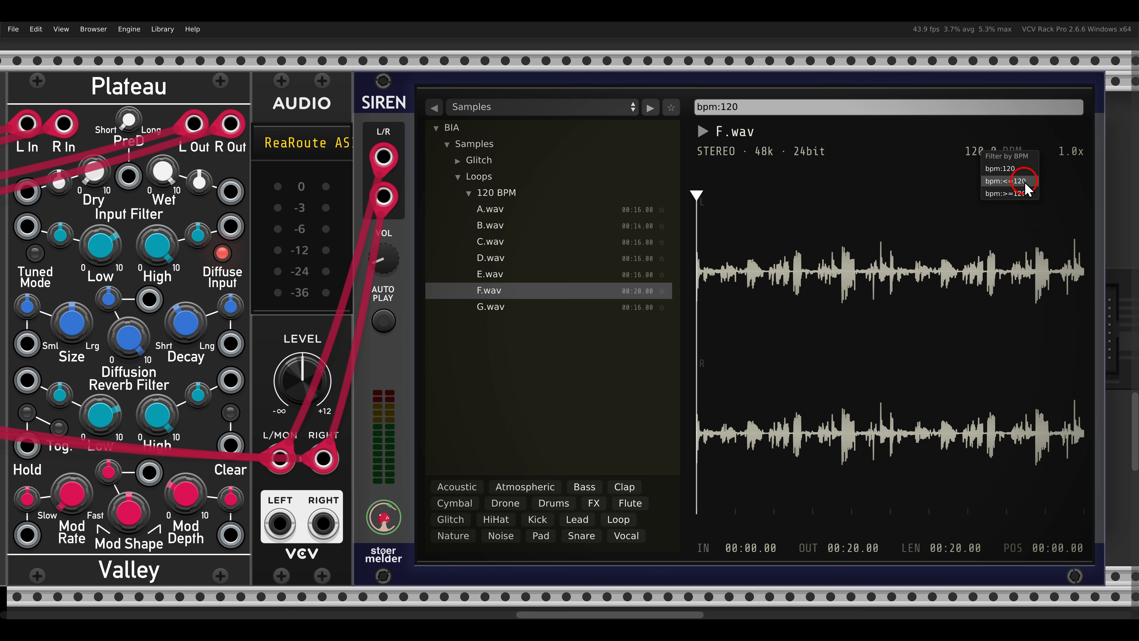
{"action": "left_click", "coordinate": [1024, 198]}
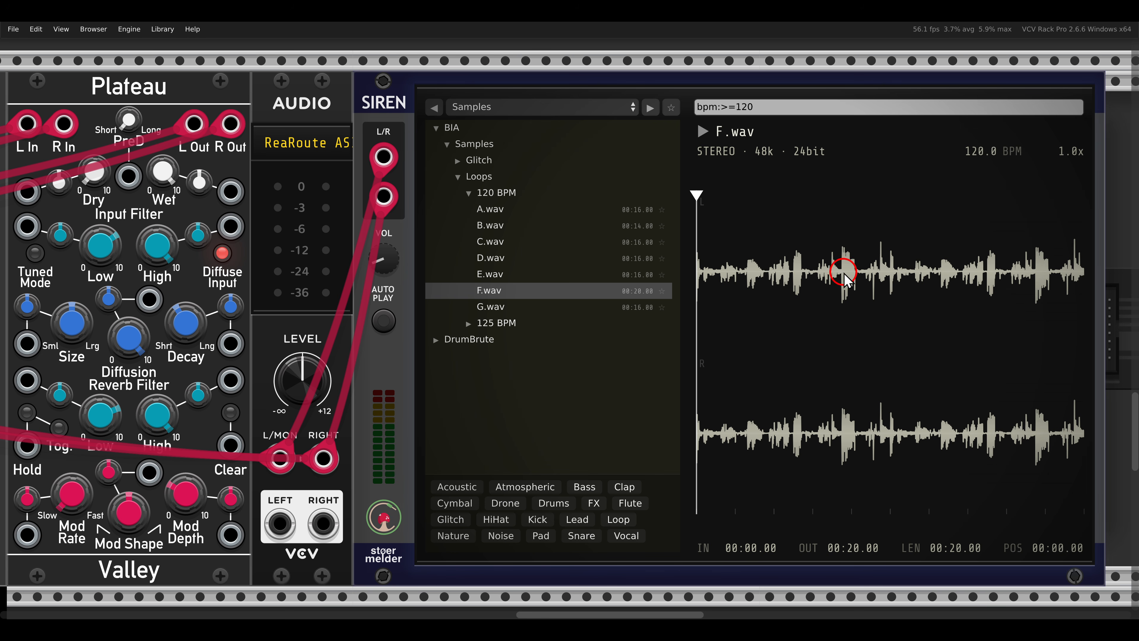
{"action": "left_click", "coordinate": [506, 327]}
{"action": "left_click", "coordinate": [502, 451]}
{"action": "left_click", "coordinate": [480, 464]}
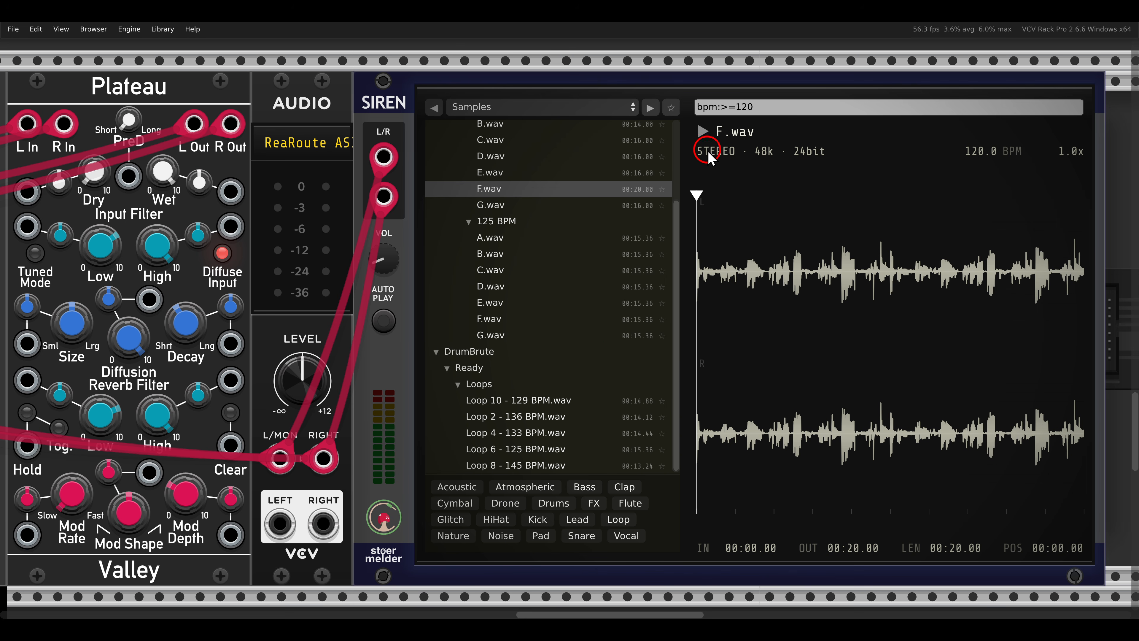
Audition F.wav from the 120 BPM folder and Loop 10 - 129 BPM.wav from the DrumBrute loops
{"action": "left_click", "coordinate": [703, 132]}
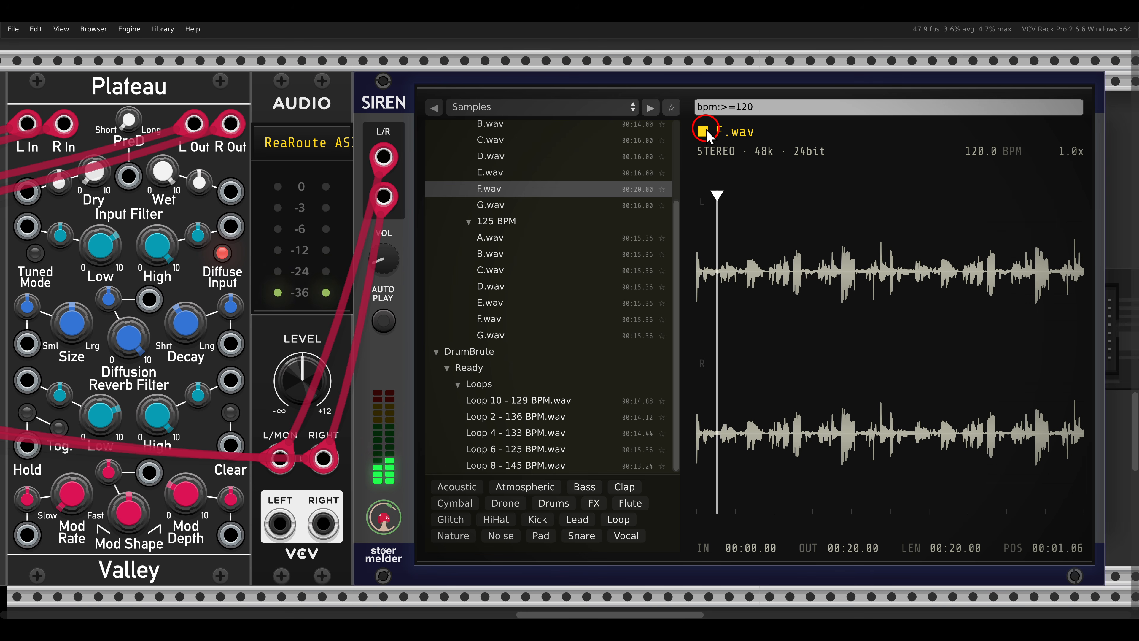
{"action": "left_click", "coordinate": [540, 399]}
{"action": "left_click", "coordinate": [704, 131]}
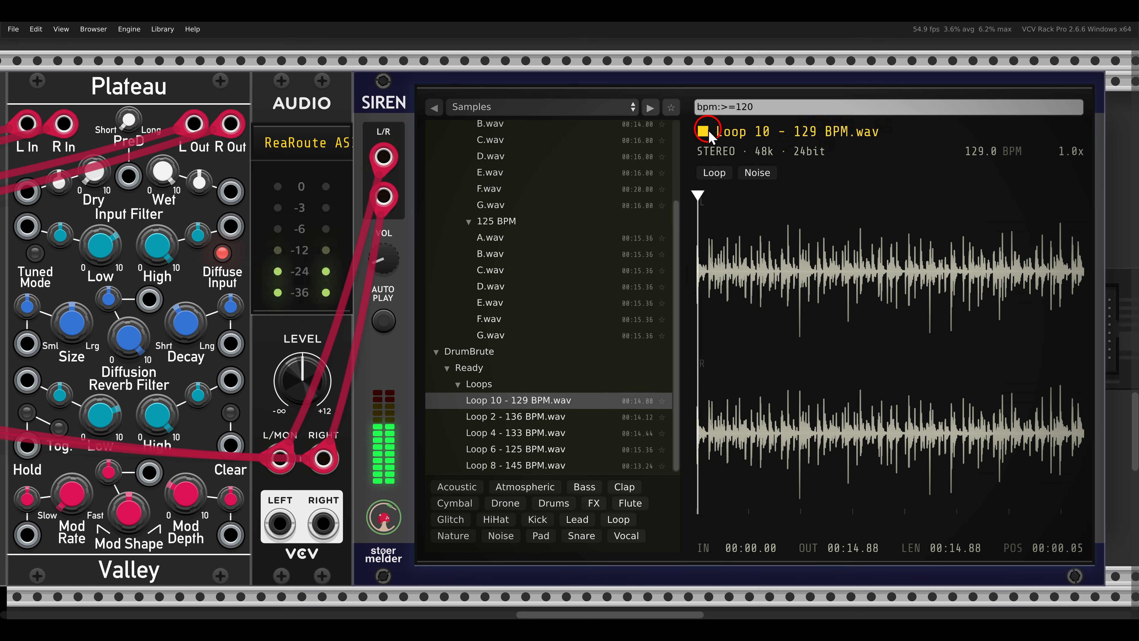
Audition DrumBrute loops 2, 4, 6 and 8 with auto play enabled, ending with auto play off and playback stopped
{"action": "left_click", "coordinate": [383, 321]}
{"action": "left_click", "coordinate": [526, 417]}
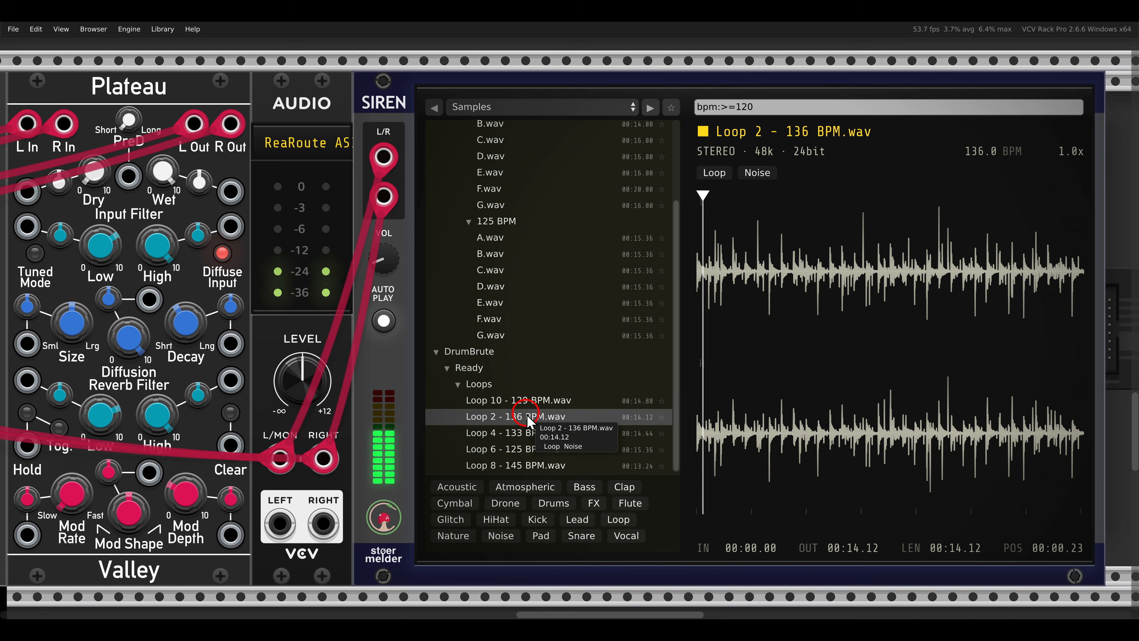
{"action": "left_click", "coordinate": [532, 433]}
{"action": "left_click", "coordinate": [536, 450]}
{"action": "left_click", "coordinate": [537, 465]}
{"action": "left_click", "coordinate": [384, 321]}
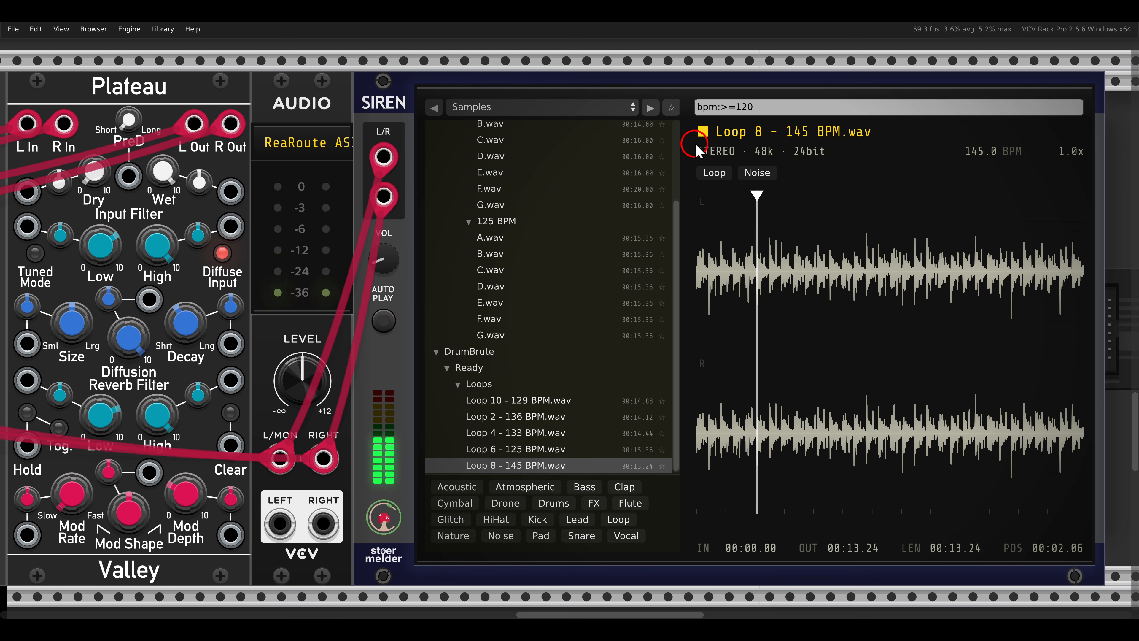
{"action": "left_click", "coordinate": [703, 132]}
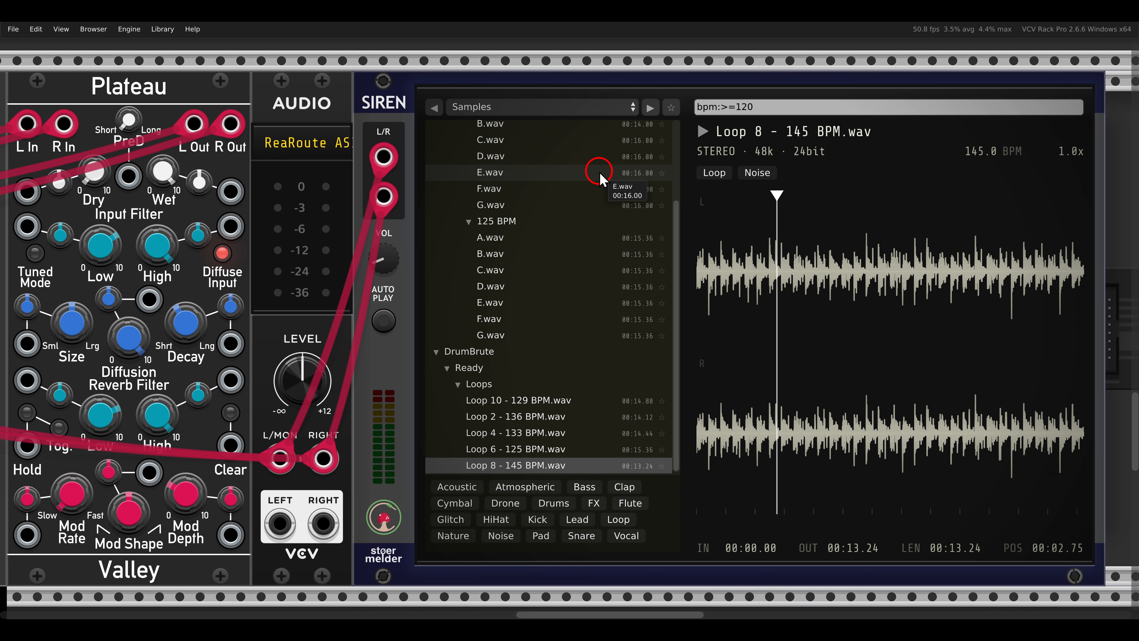
Load Loop 8 - 145 BPM.wav from SIREN into the Truffles module and trigger its playback
{"action": "scroll", "coordinate": [600, 178], "scroll_direction": "down", "scroll_amount": 5}
{"action": "scroll", "coordinate": [580, 316], "scroll_direction": "up", "scroll_amount": 5}
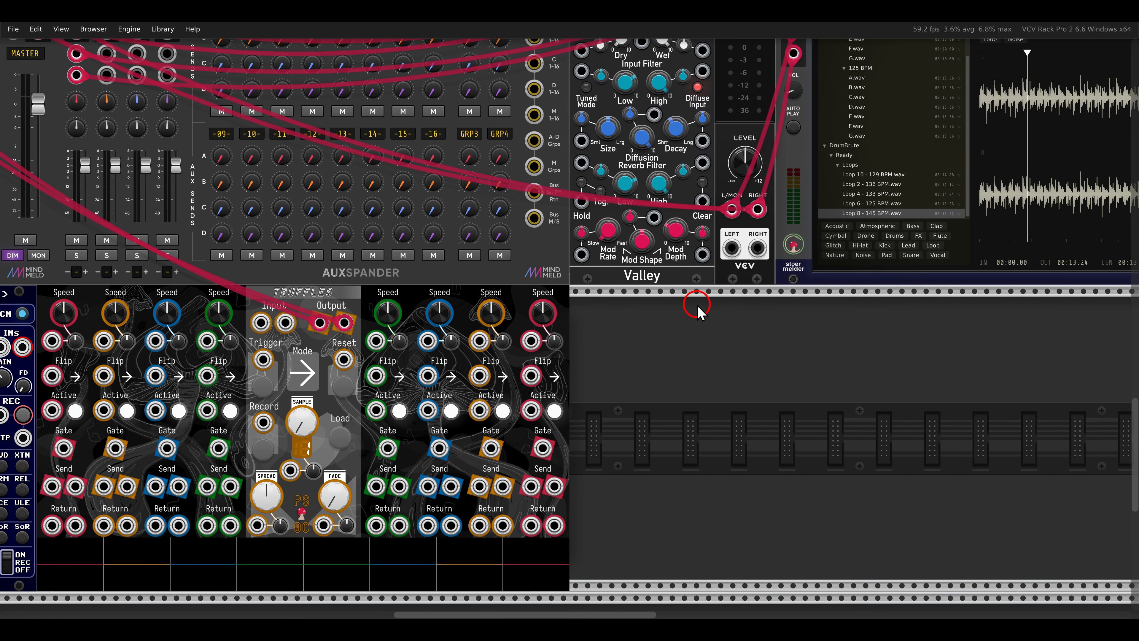
{"action": "left_click_drag", "start_coordinate": [691, 307], "coordinate": [707, 291]}
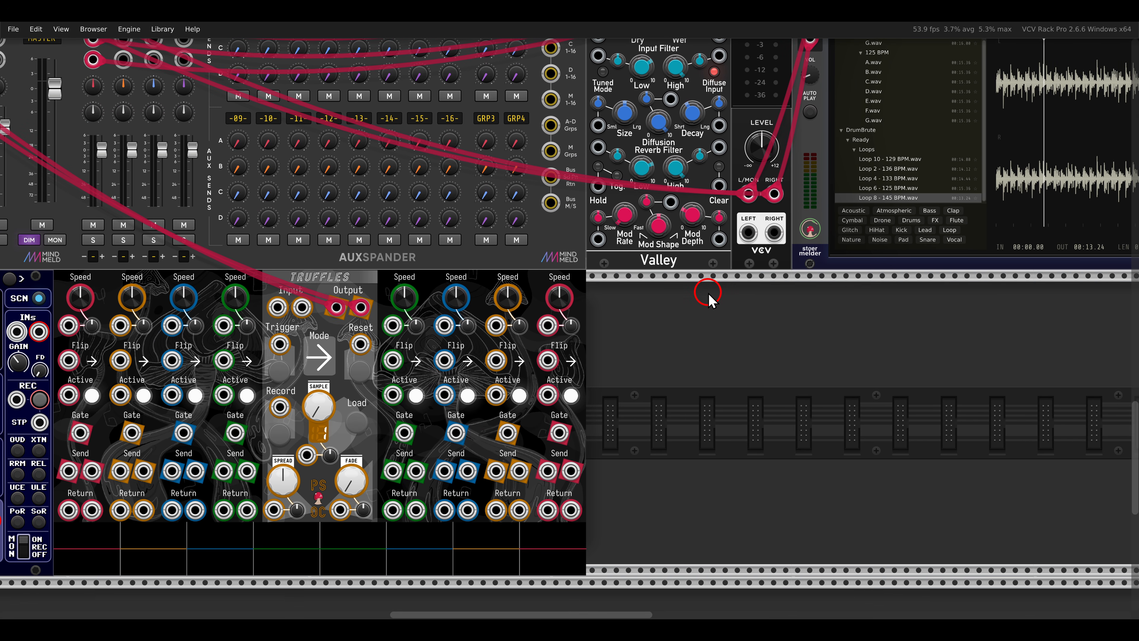
{"action": "scroll", "coordinate": [708, 296], "scroll_direction": "down", "scroll_amount": 2}
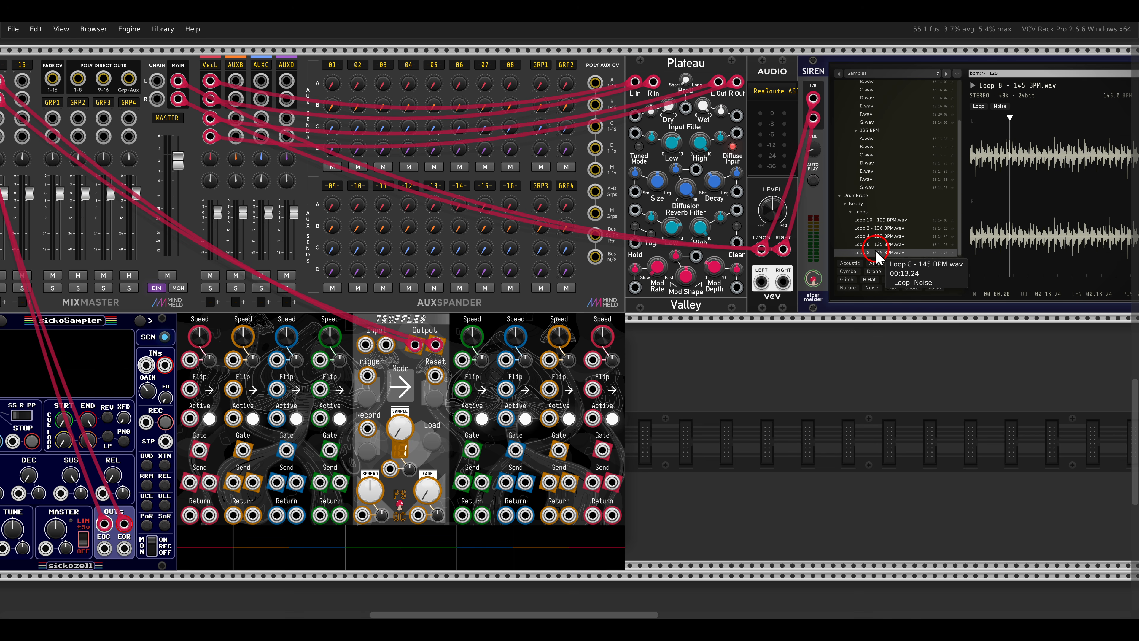
{"action": "left_click_drag", "start_coordinate": [876, 253], "coordinate": [483, 365]}
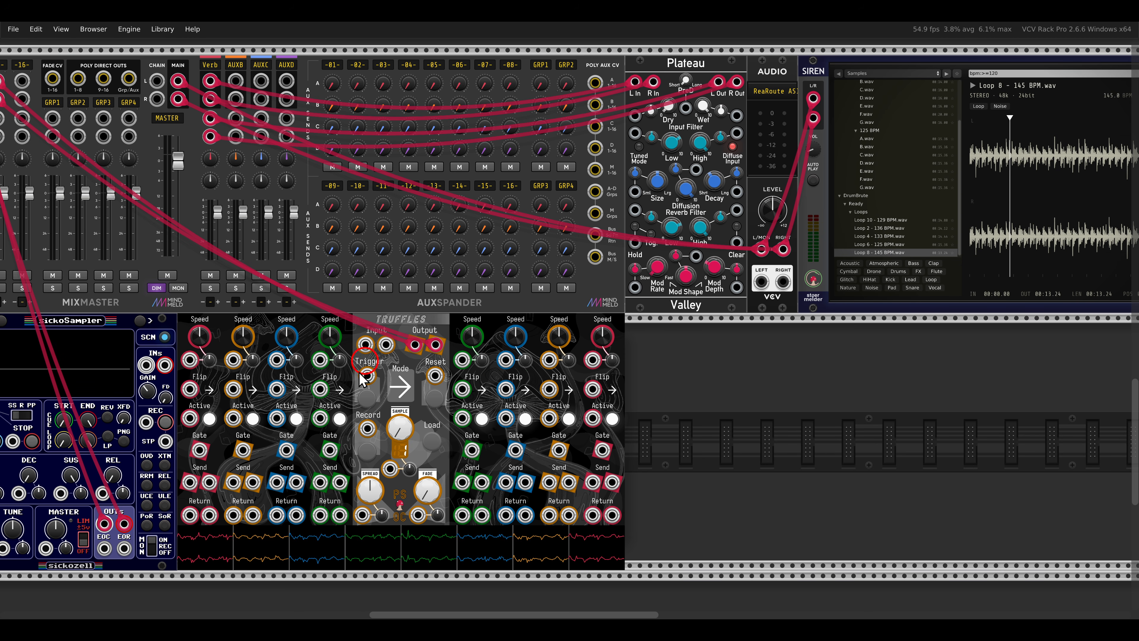
{"action": "left_click", "coordinate": [367, 395]}
Load Loop 4 - 133 BPM.wav from SIREN into the sickoSampler module
{"action": "left_click", "coordinate": [872, 236]}
{"action": "left_click_drag", "start_coordinate": [704, 377], "coordinate": [1137, 307]}
{"action": "scroll", "coordinate": [344, 473], "scroll_direction": "up", "scroll_amount": 3}
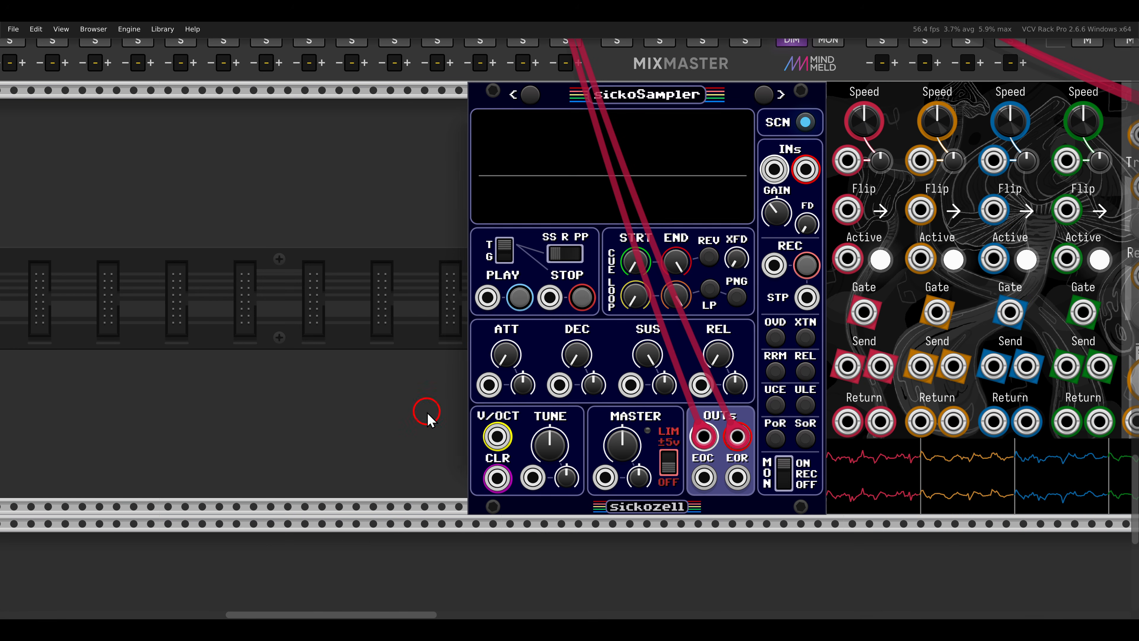
{"action": "left_click", "coordinate": [572, 225]}
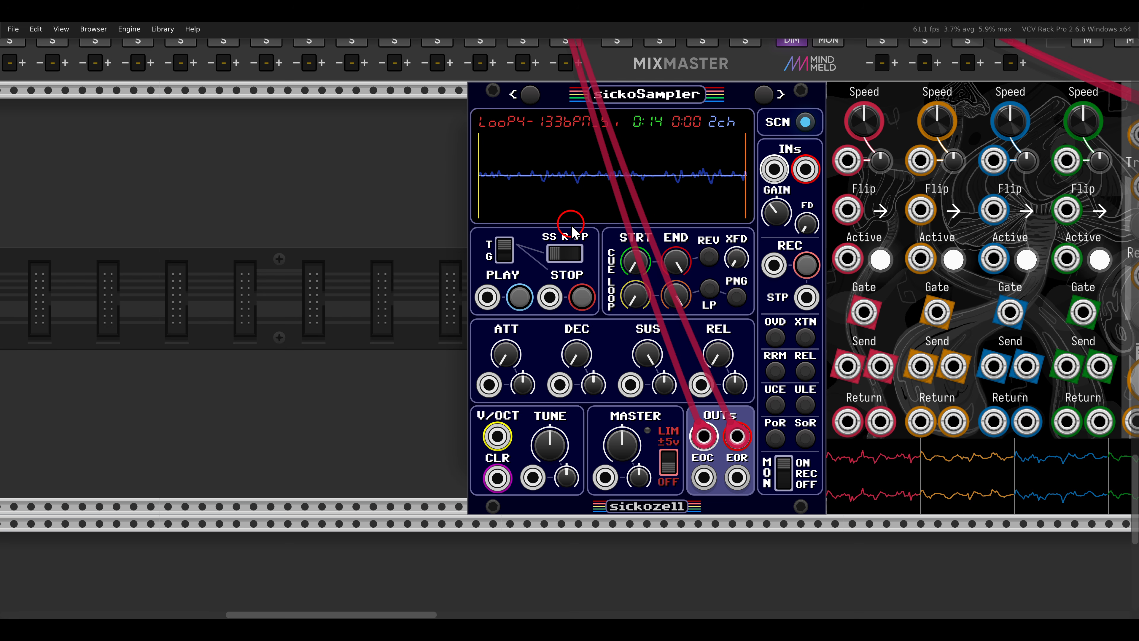
Examine SIREN's library and module options for resampling, converting to WAV on drop and the folder for converted or trimmed files
{"action": "scroll", "coordinate": [453, 273], "scroll_direction": "down", "scroll_amount": 4}
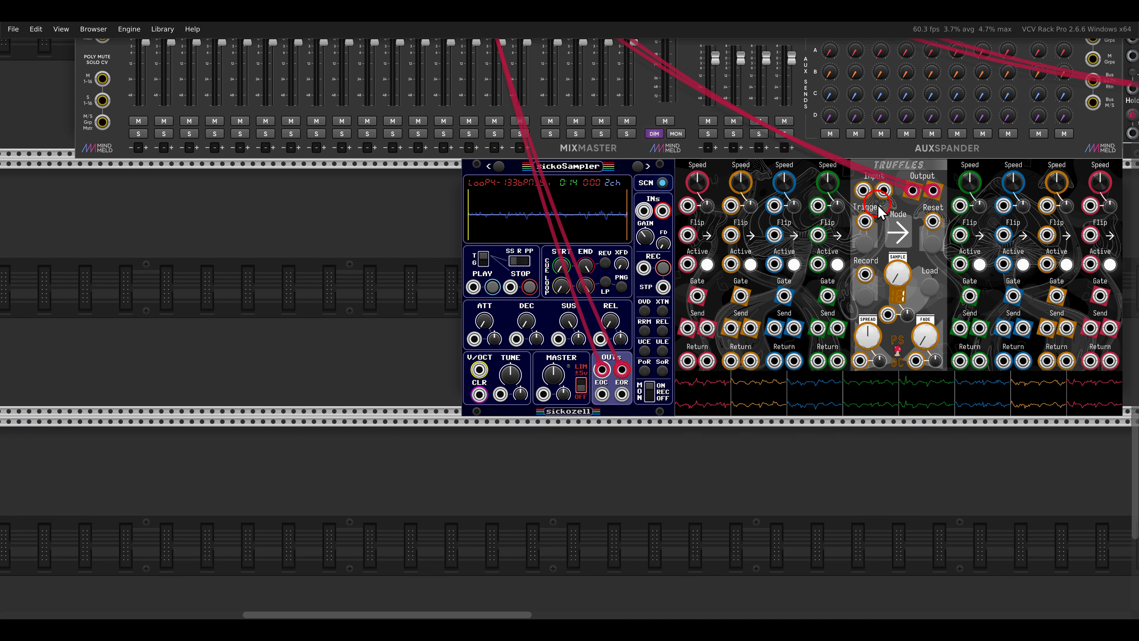
{"action": "left_click_drag", "start_coordinate": [971, 205], "coordinate": [450, 294]}
{"action": "left_click_drag", "start_coordinate": [767, 276], "coordinate": [423, 409]}
{"action": "scroll", "coordinate": [434, 166], "scroll_direction": "up", "scroll_amount": 2}
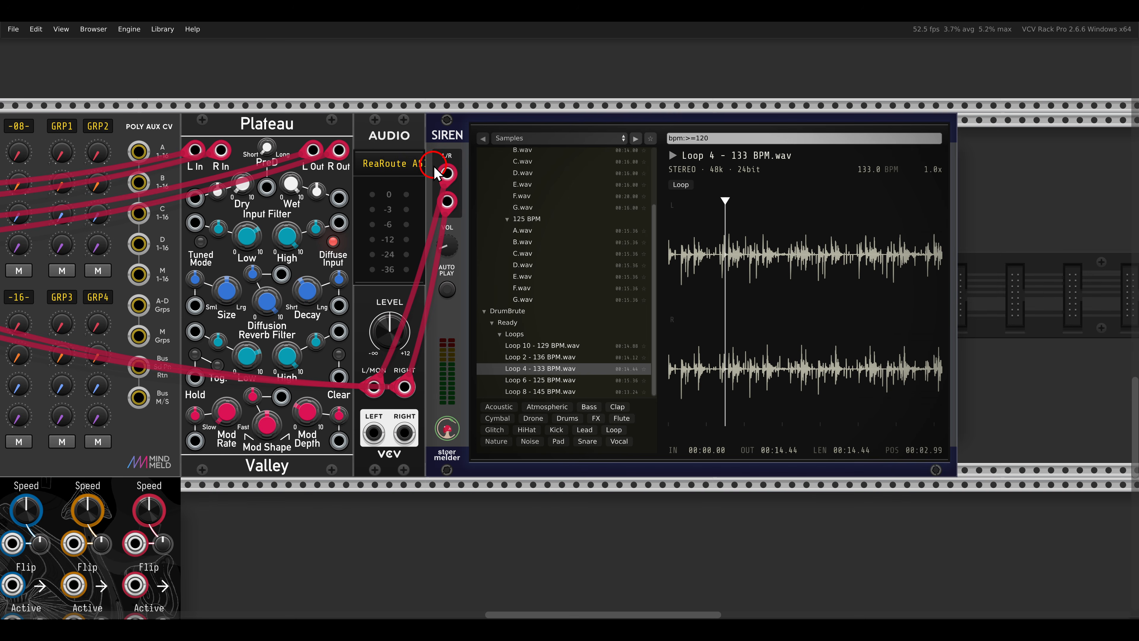
{"action": "scroll", "coordinate": [434, 169], "scroll_direction": "up", "scroll_amount": 1}
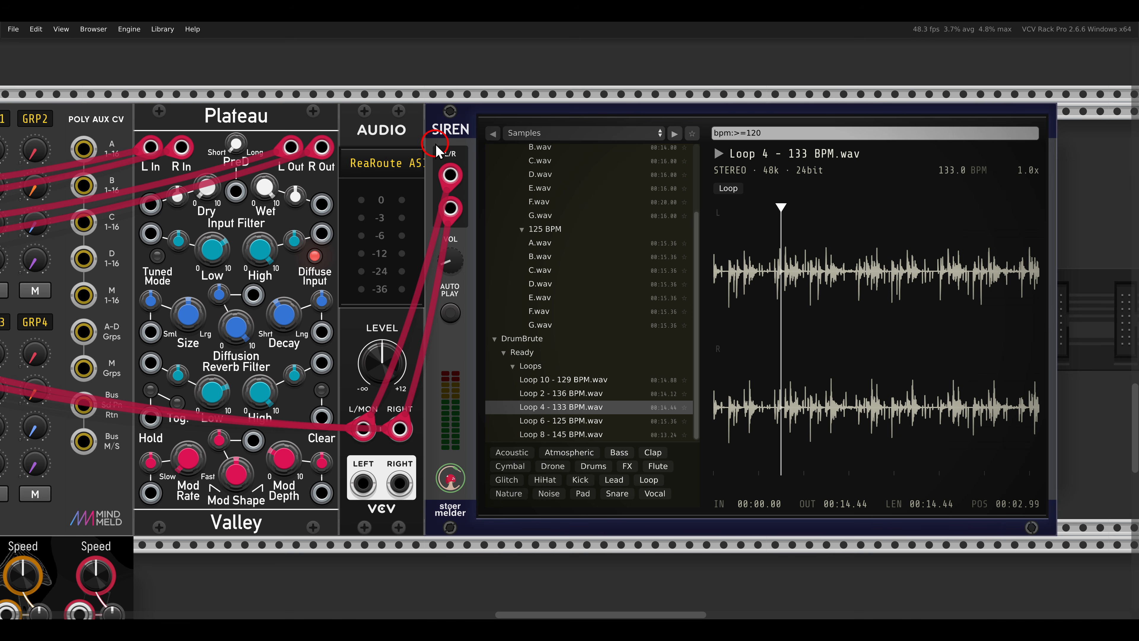
{"action": "left_click", "coordinate": [558, 135]}
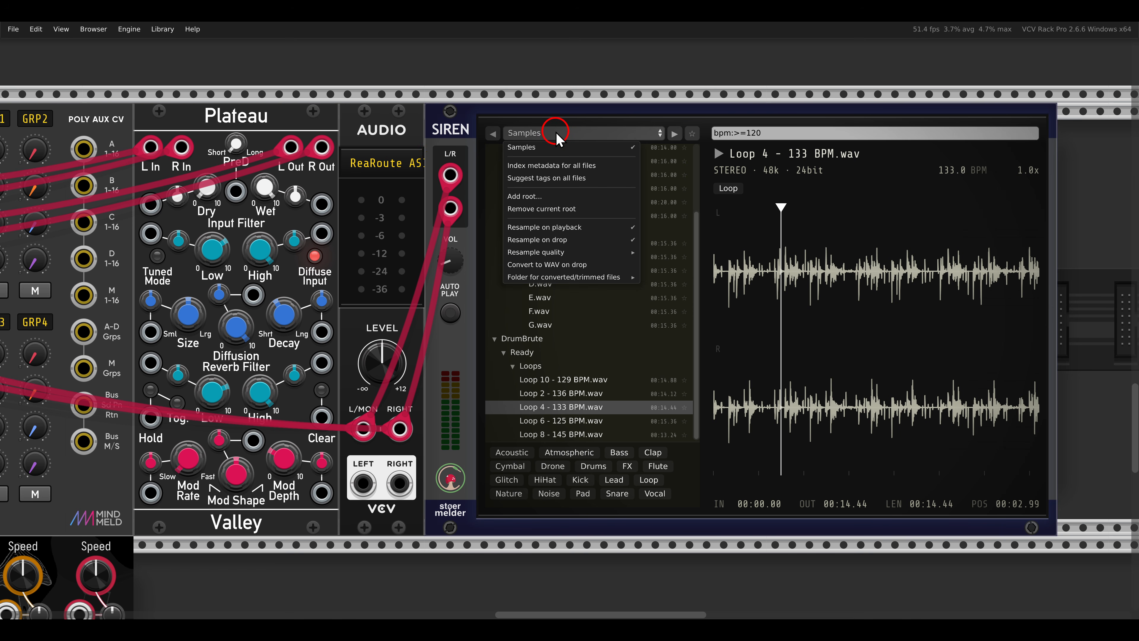
{"action": "left_click", "coordinate": [555, 137]}
{"action": "right_click", "coordinate": [451, 130]}
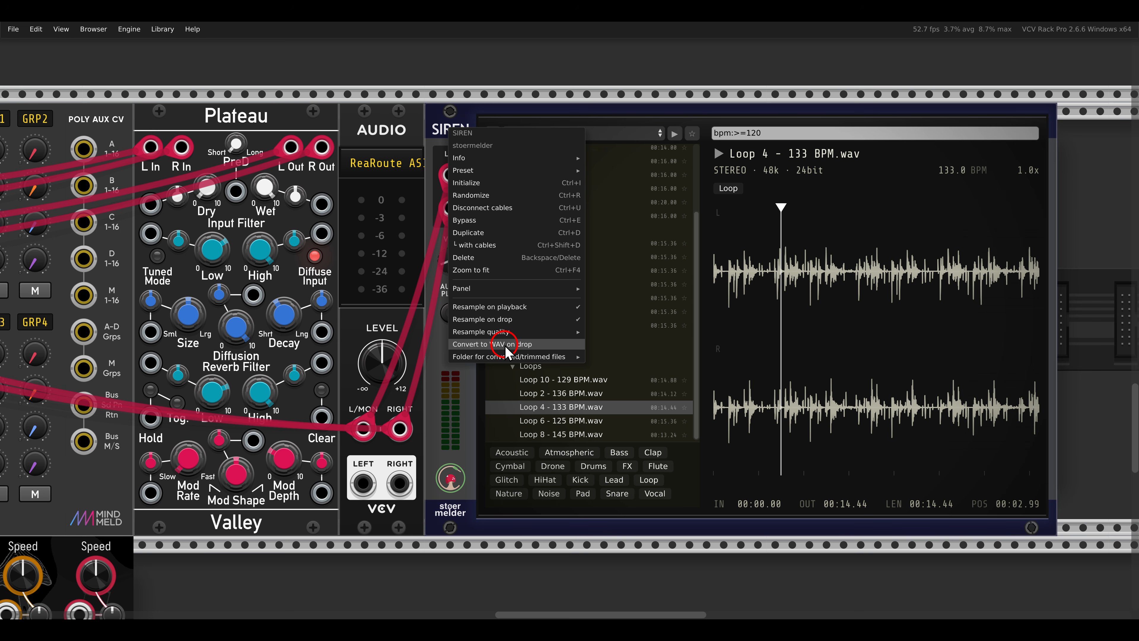
{"action": "mouse_move", "coordinate": [515, 357]}
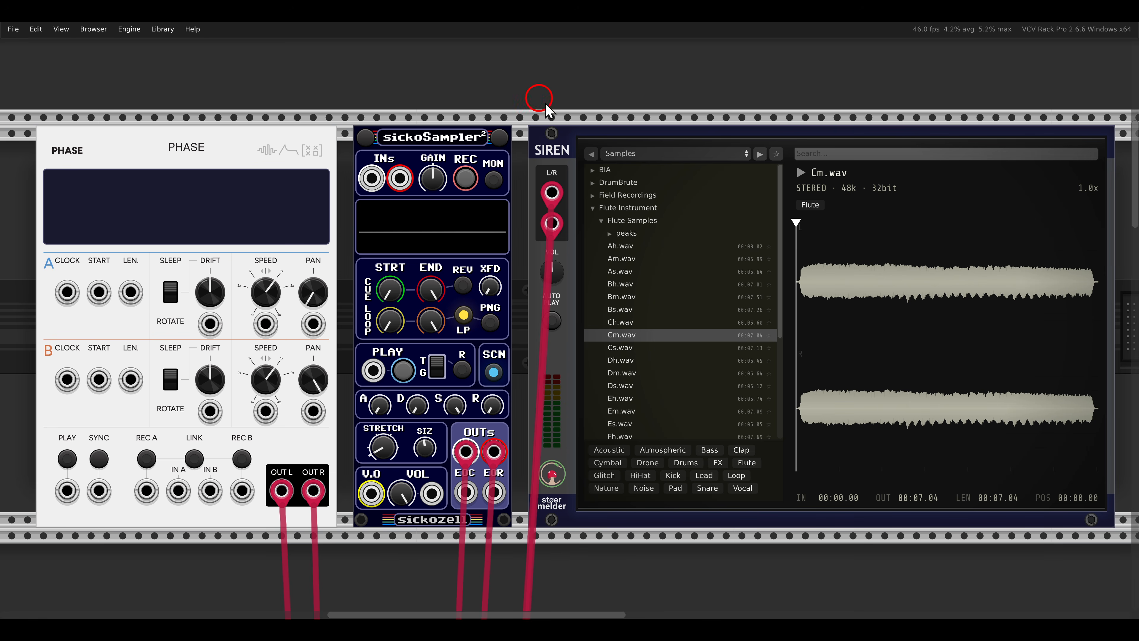
Audition the Cm.wav flute sample and generate a crossfade loop preview of it
{"action": "left_click", "coordinate": [801, 172]}
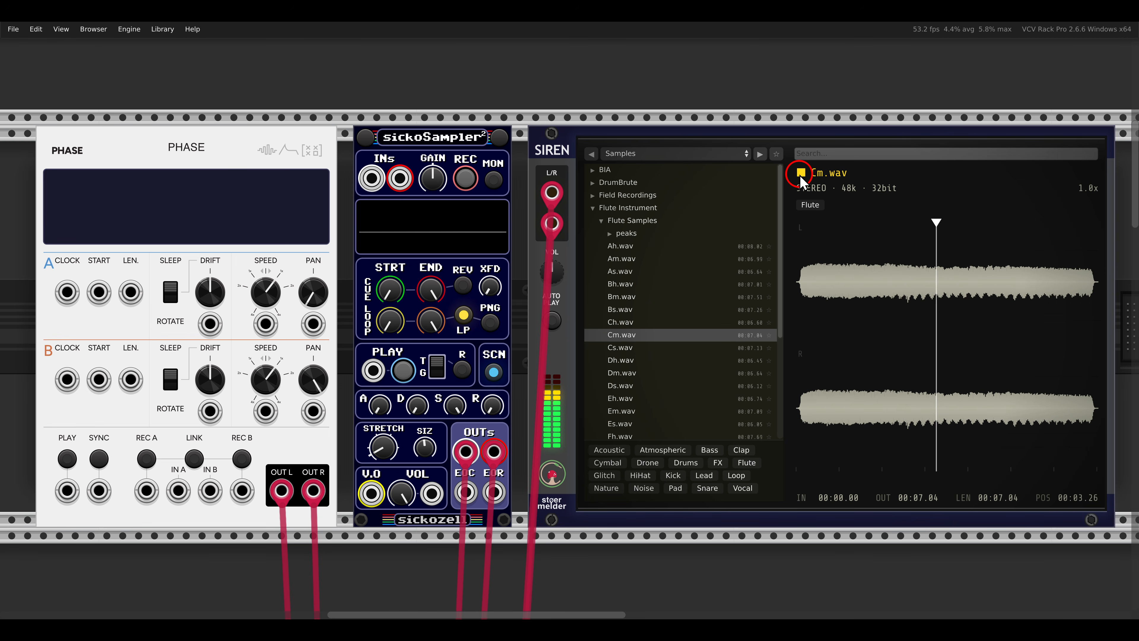
{"action": "left_click", "coordinate": [801, 173]}
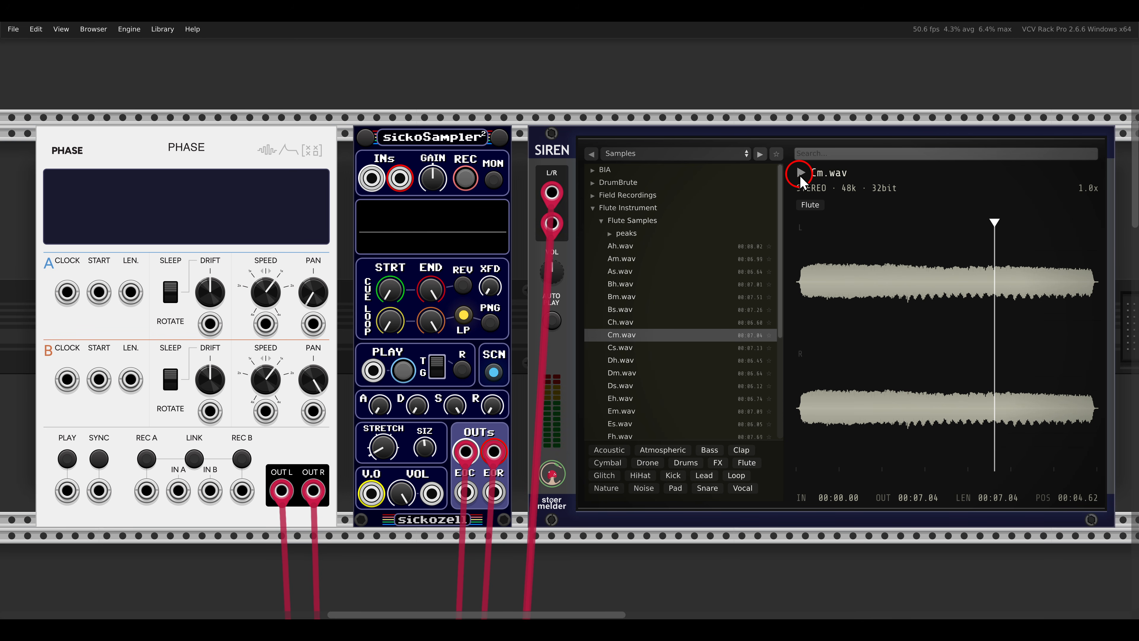
{"action": "right_click", "coordinate": [900, 277]}
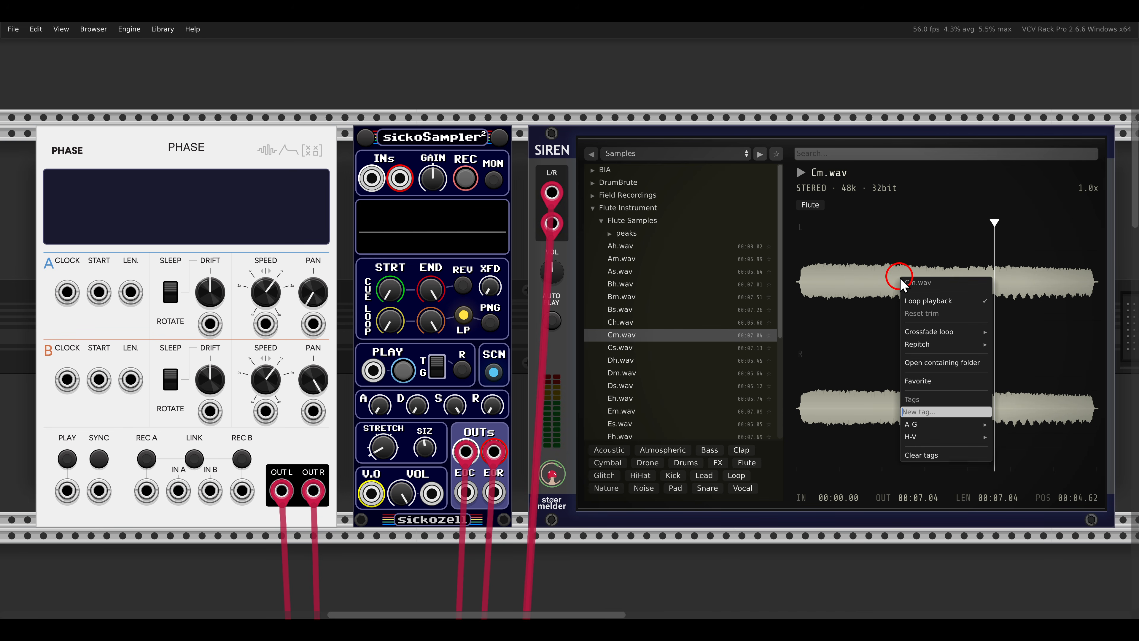
{"action": "mouse_move", "coordinate": [915, 331]}
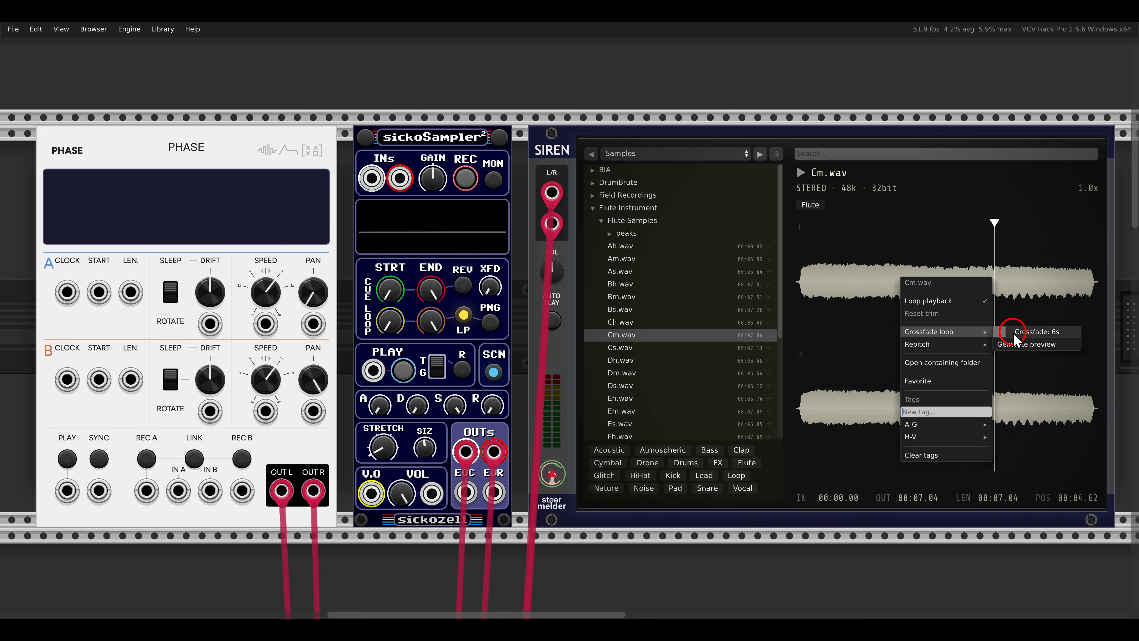
{"action": "left_click", "coordinate": [1023, 344]}
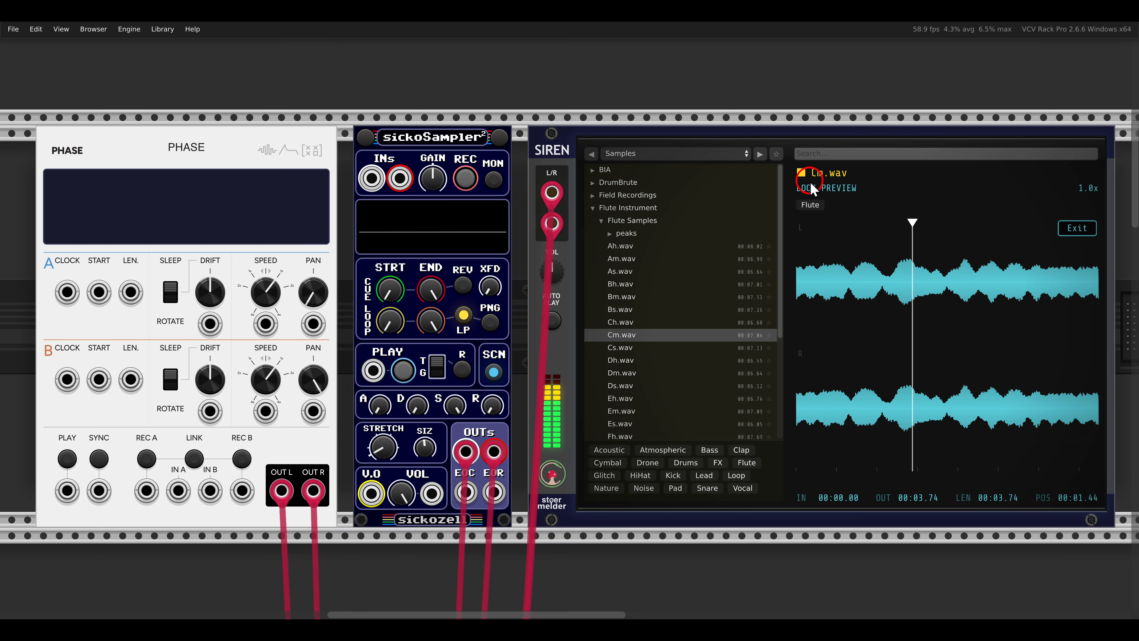
Audition the generated loop preview of Cm.wav and stop playback
{"action": "left_click", "coordinate": [800, 173]}
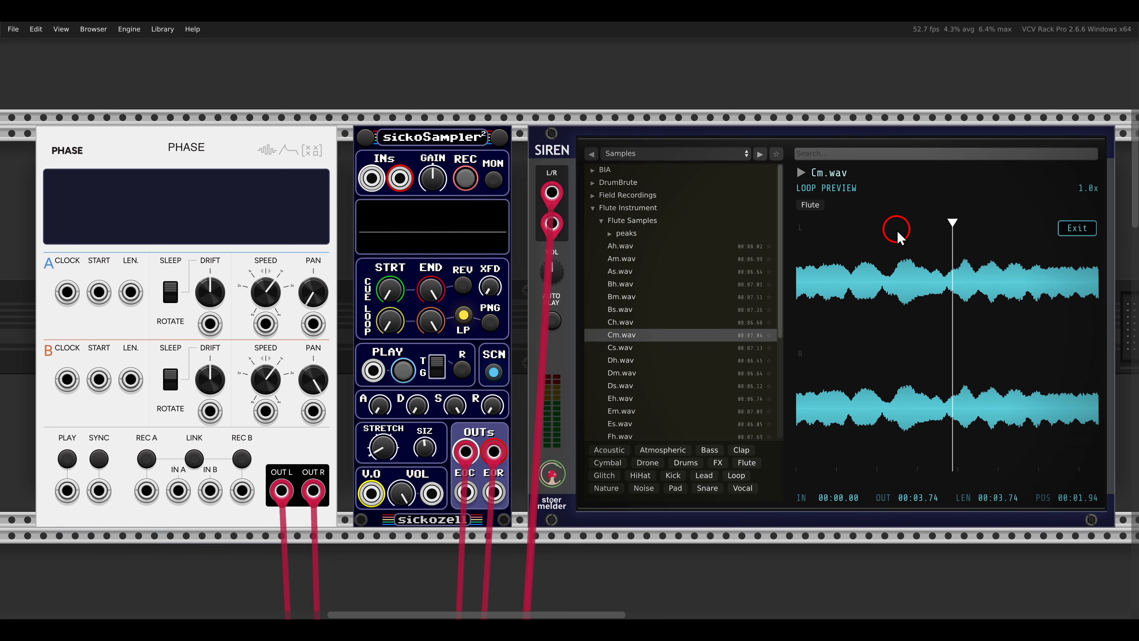
{"action": "right_click", "coordinate": [896, 252]}
{"action": "left_click", "coordinate": [800, 172]}
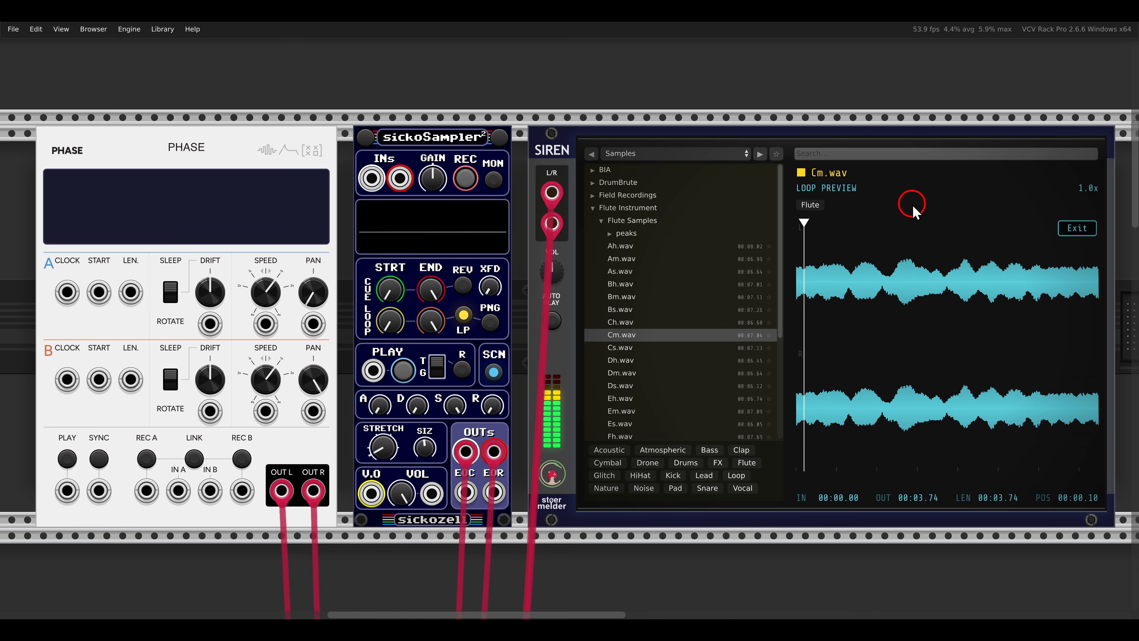
{"action": "left_click", "coordinate": [812, 172]}
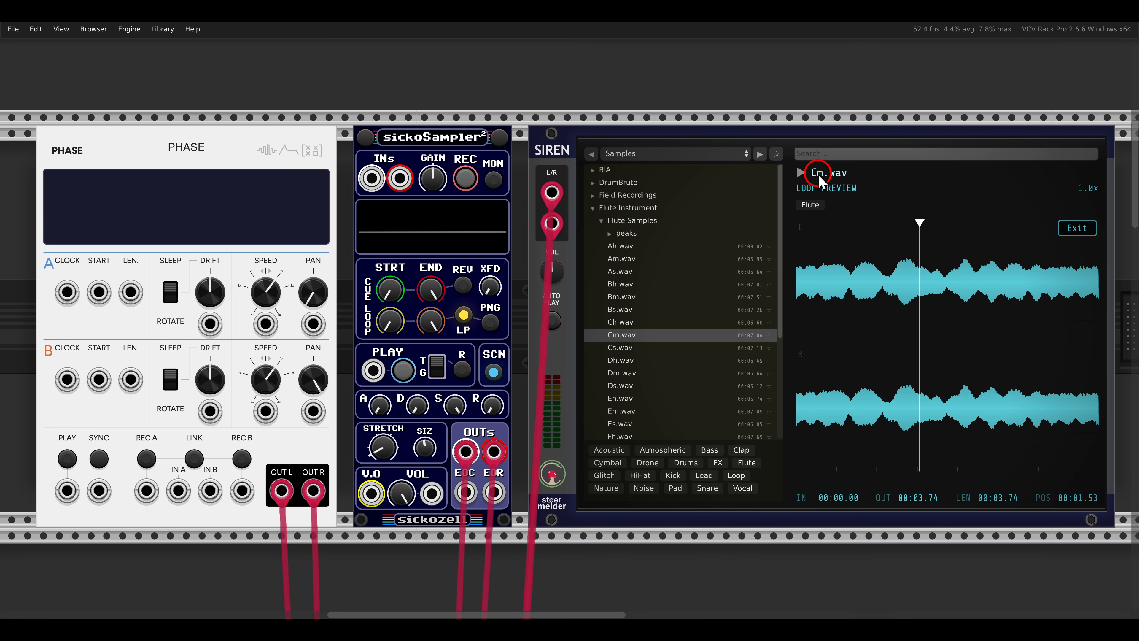
Load the Cm.wav loop preview from SIREN into the second sickoSampler module, beside PHASE, and play it there
{"action": "left_click_drag", "start_coordinate": [818, 180], "coordinate": [428, 240]}
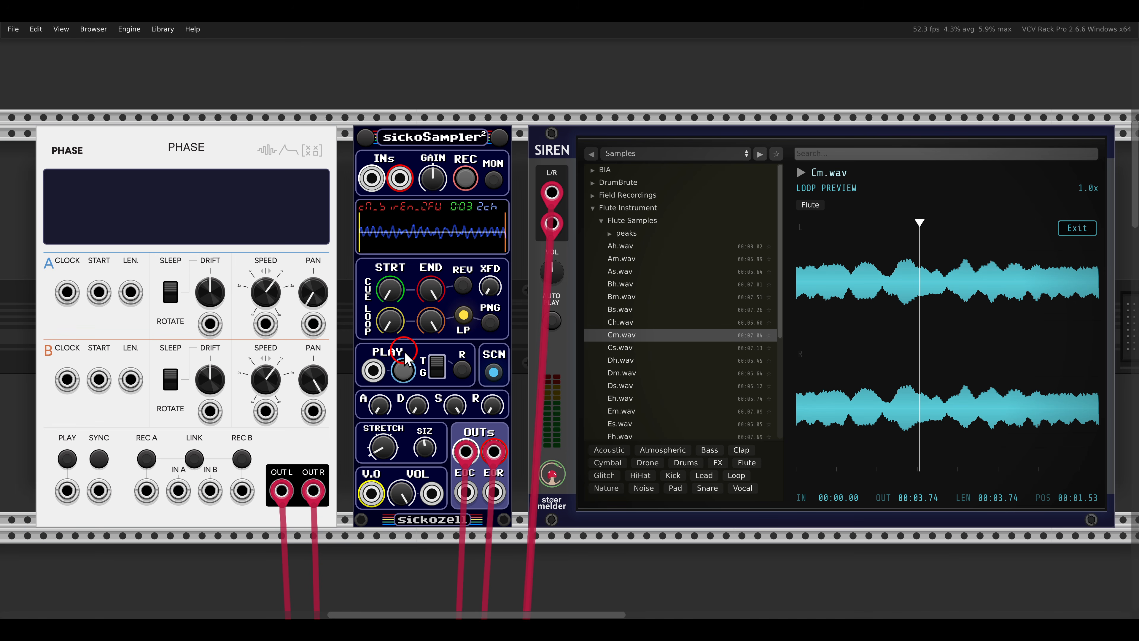
{"action": "left_click", "coordinate": [403, 371]}
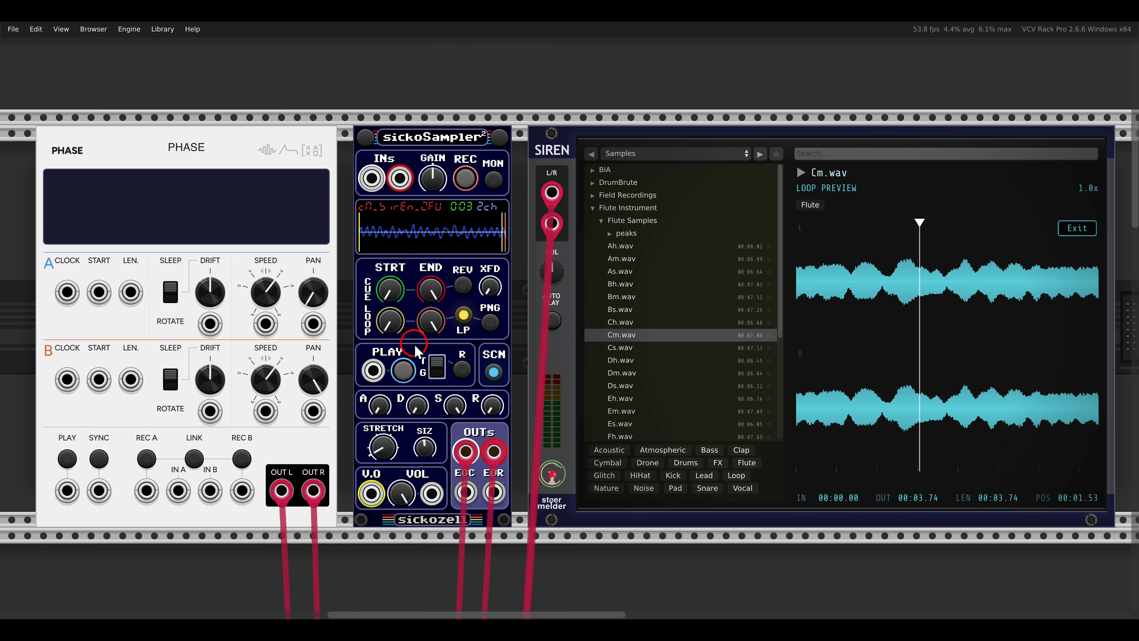
{"action": "left_click", "coordinate": [404, 370]}
{"action": "left_click", "coordinate": [404, 371]}
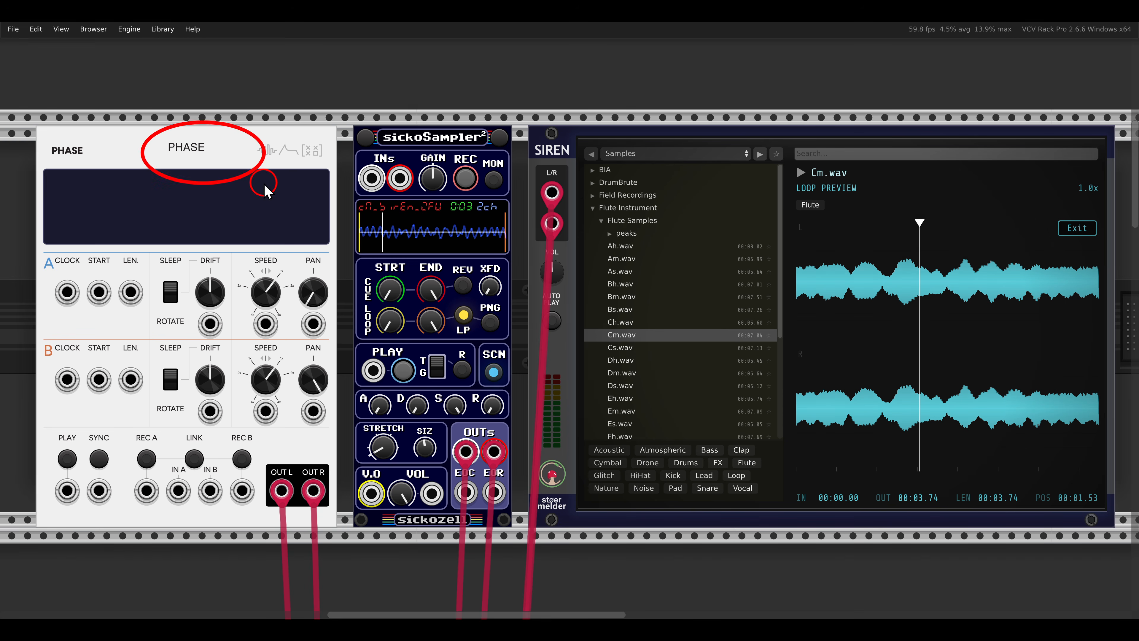
Load the Cm.wav loop preview from SIREN into the PHASE module
{"action": "left_click_drag", "start_coordinate": [821, 173], "coordinate": [215, 181]}
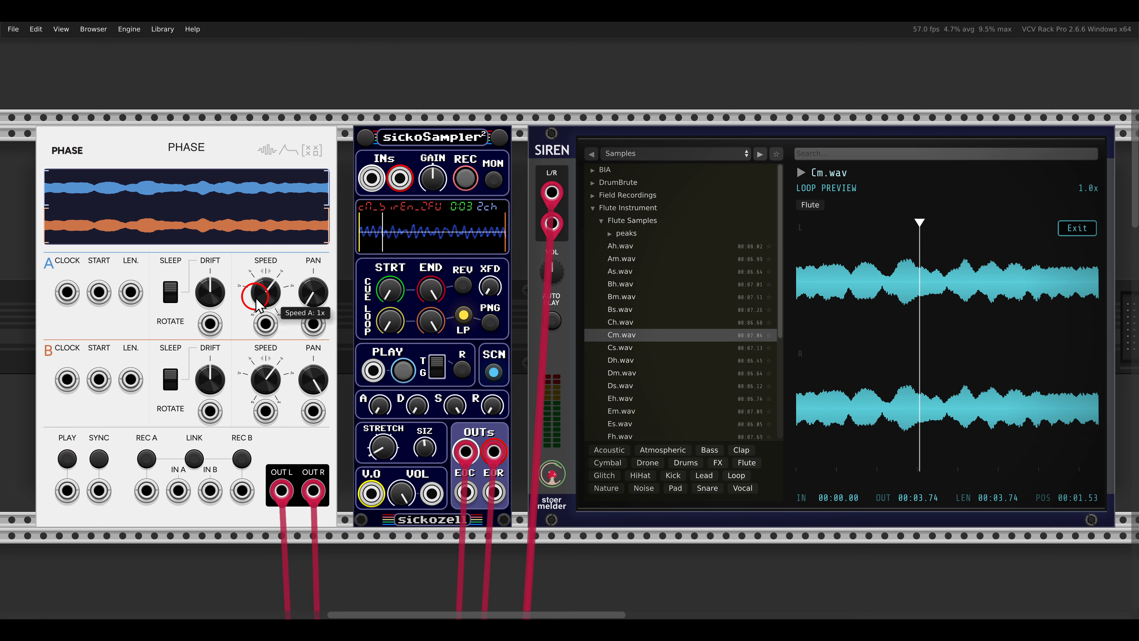
Audition the loaded loop in PHASE, turn off its VCA Mode (anti-click), and audition the loop again
{"action": "left_click", "coordinate": [68, 464]}
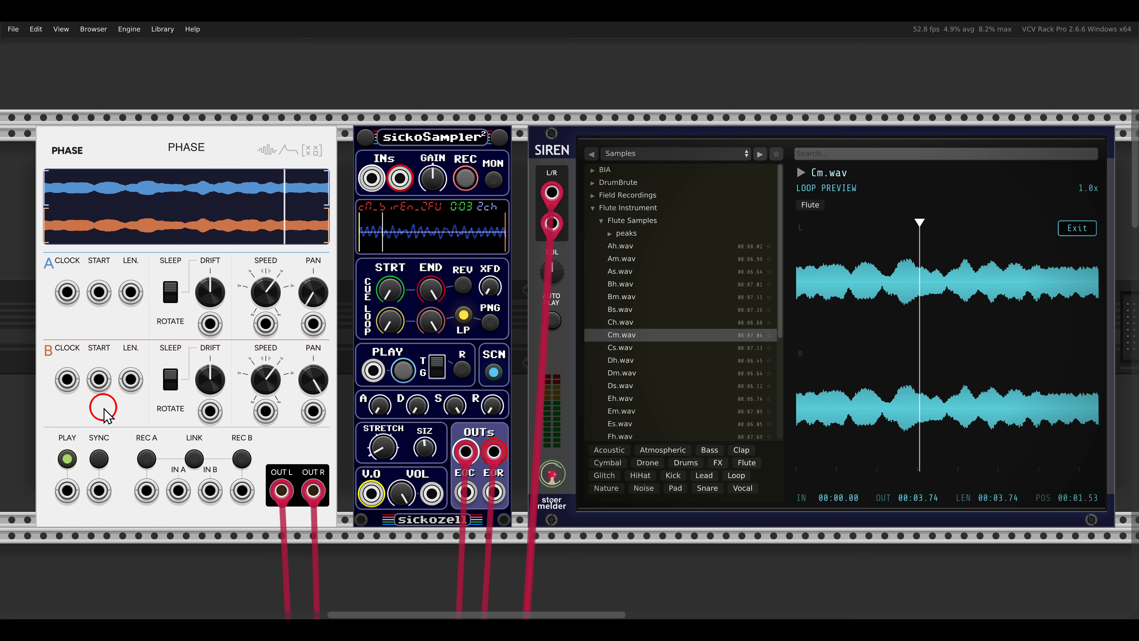
{"action": "left_click", "coordinate": [67, 459]}
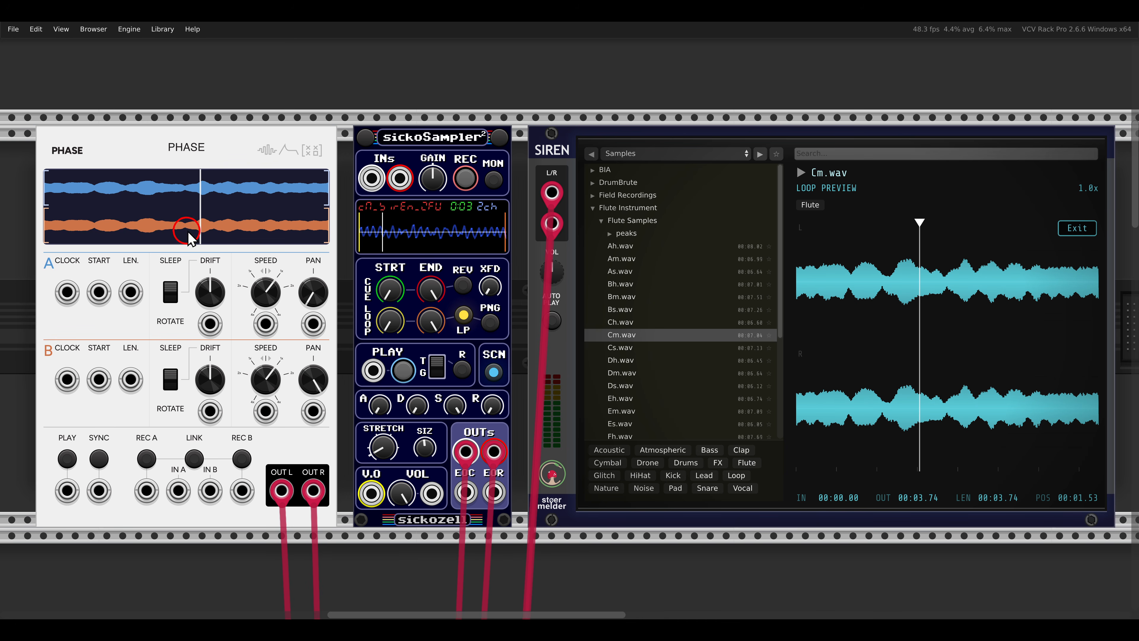
{"action": "right_click", "coordinate": [150, 146]}
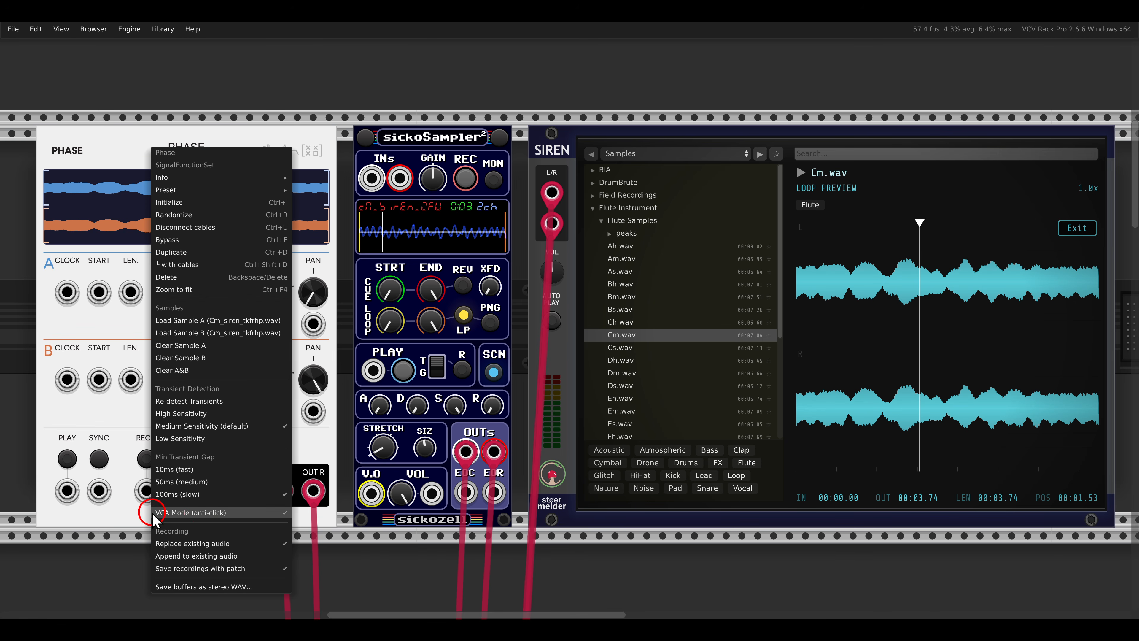
{"action": "left_click", "coordinate": [211, 515]}
{"action": "left_click", "coordinate": [67, 459]}
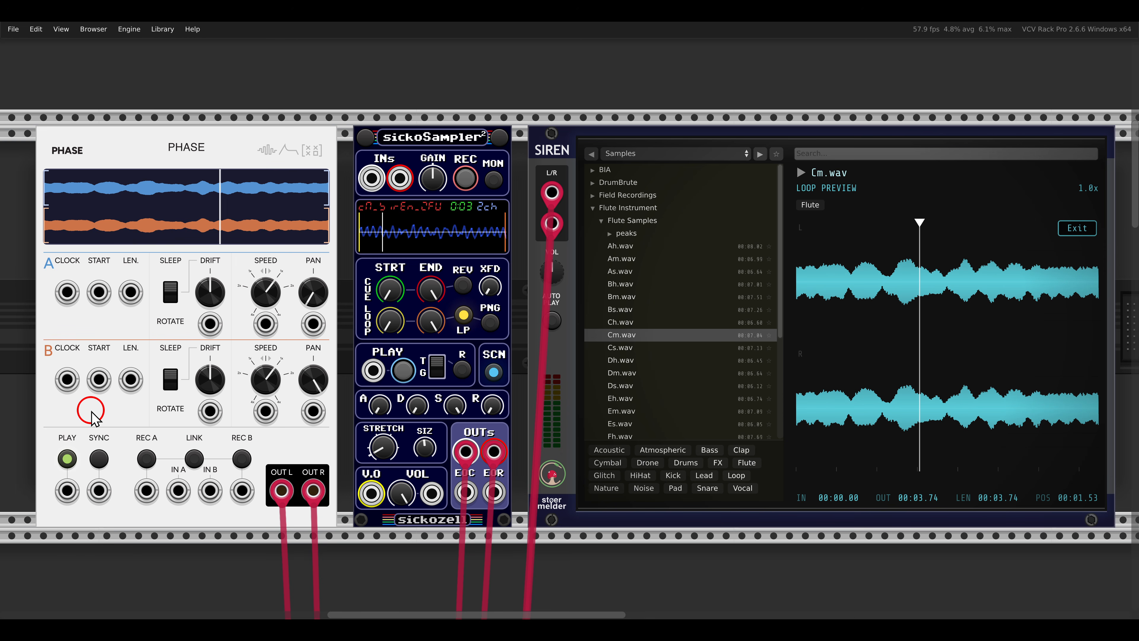
{"action": "left_click", "coordinate": [68, 457]}
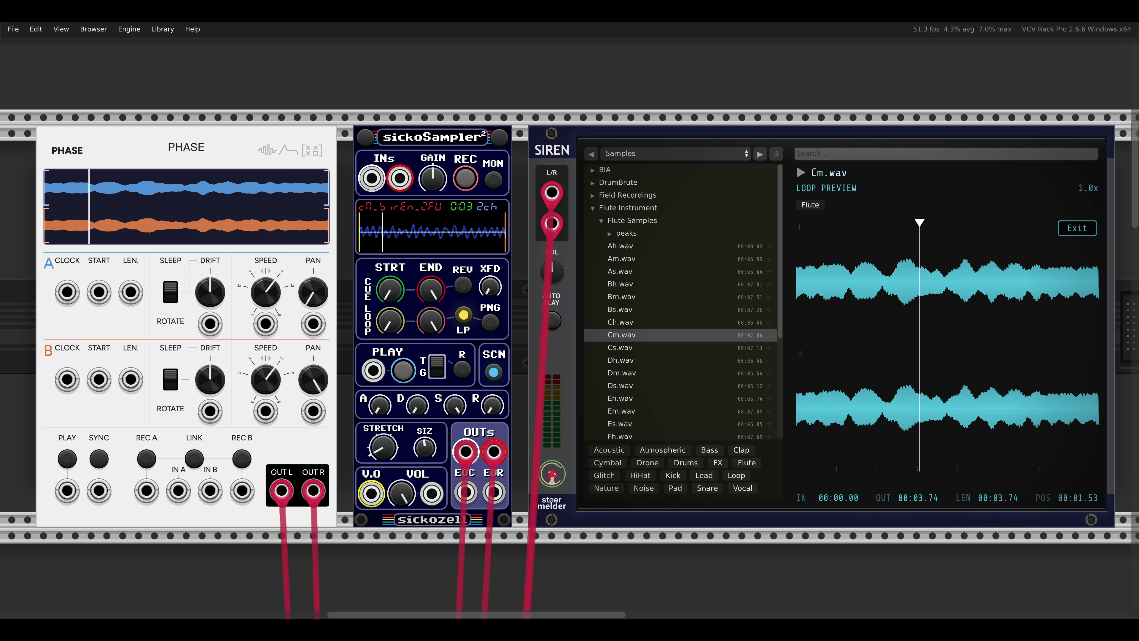
Exit the Cm.wav loop preview, select a region from about 3.59 s to 4.63 s, and audition it
{"action": "left_click", "coordinate": [846, 358]}
{"action": "left_click", "coordinate": [1076, 228]}
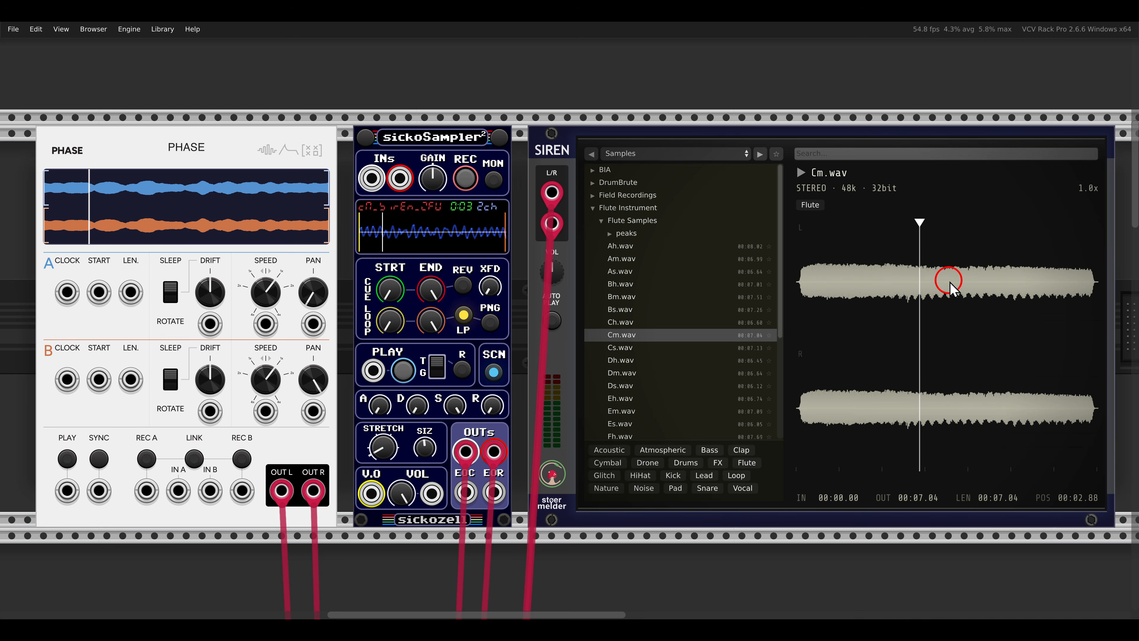
{"action": "left_click_drag", "start_coordinate": [949, 283], "coordinate": [994, 282]}
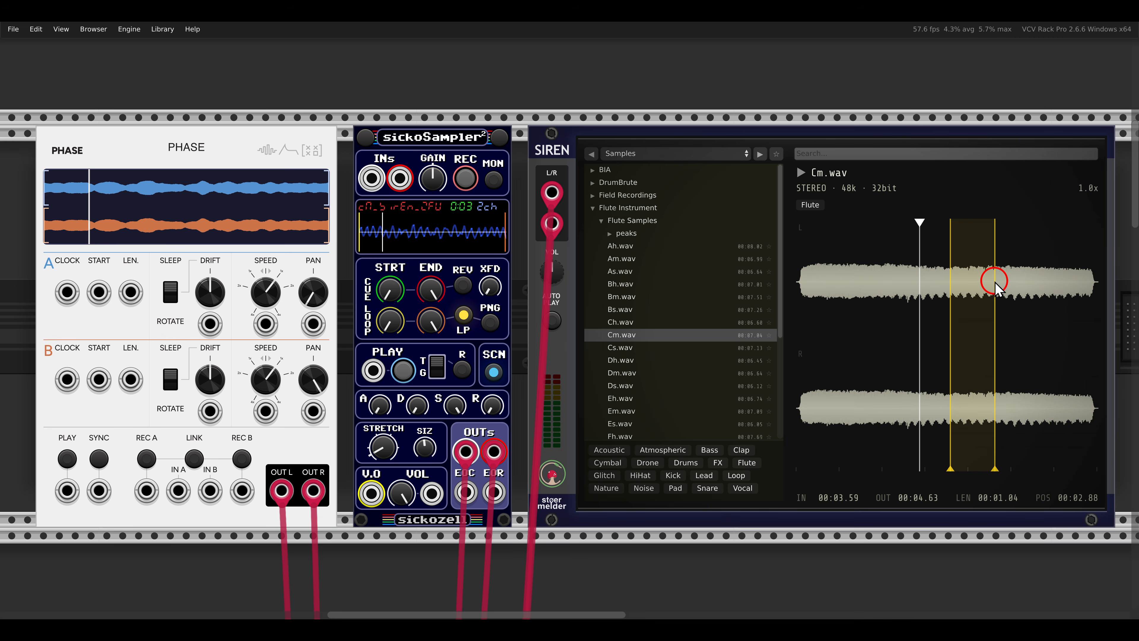
{"action": "left_click", "coordinate": [800, 173]}
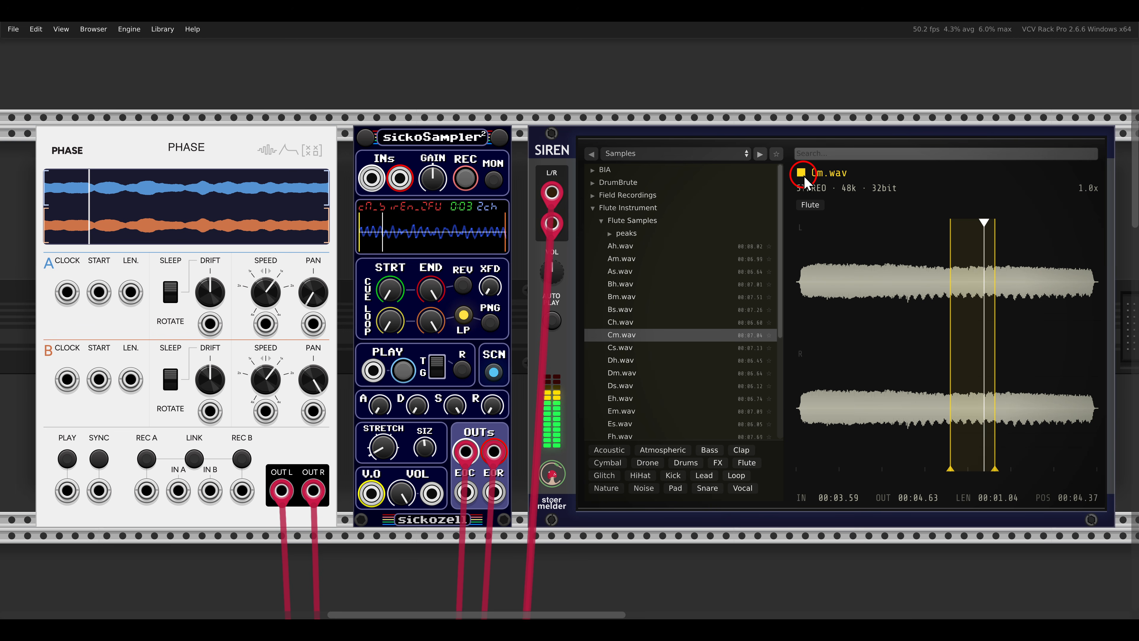
{"action": "left_click", "coordinate": [801, 173]}
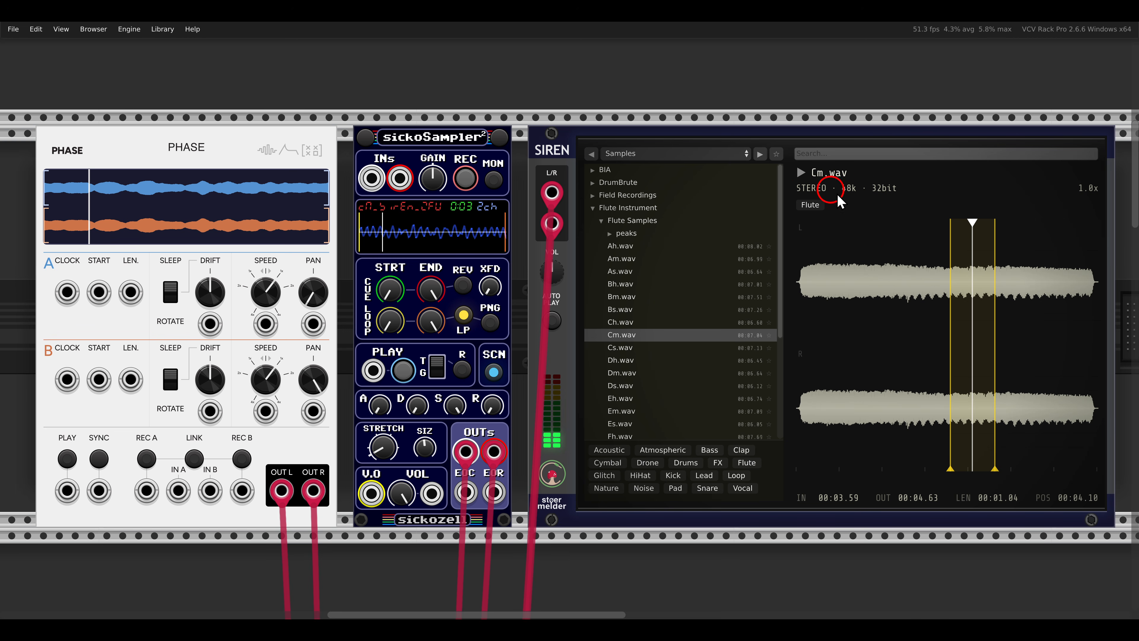
Reselect the Cm.wav region from about 3.56 s to 5.04 s and audition it
{"action": "left_click_drag", "start_coordinate": [933, 278], "coordinate": [1011, 283]}
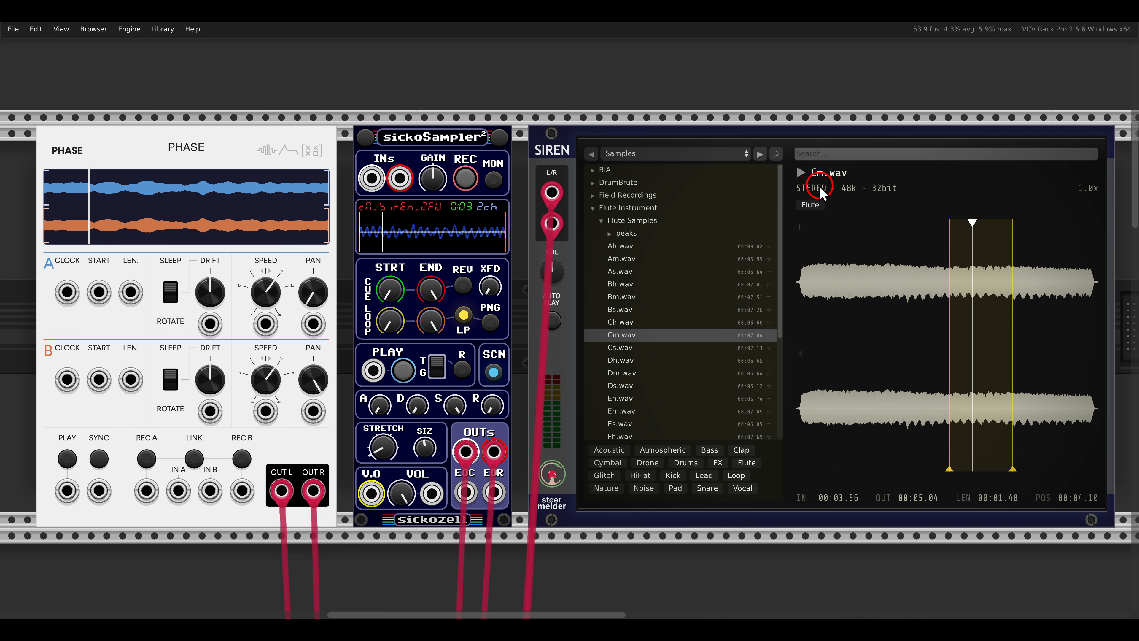
{"action": "left_click", "coordinate": [801, 173]}
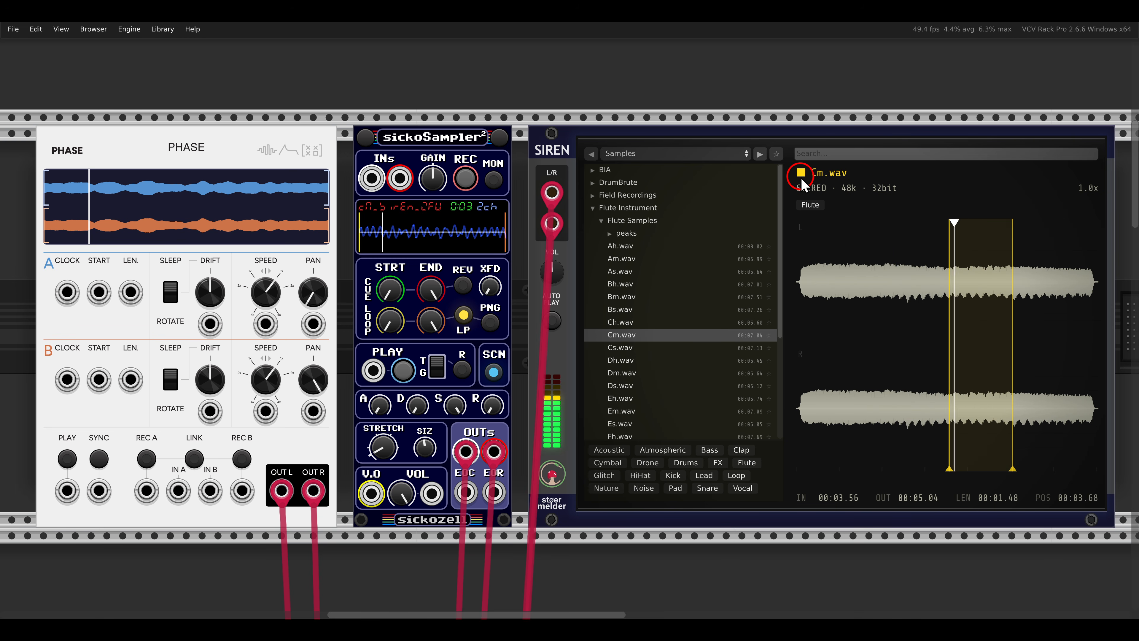
{"action": "left_click", "coordinate": [801, 174]}
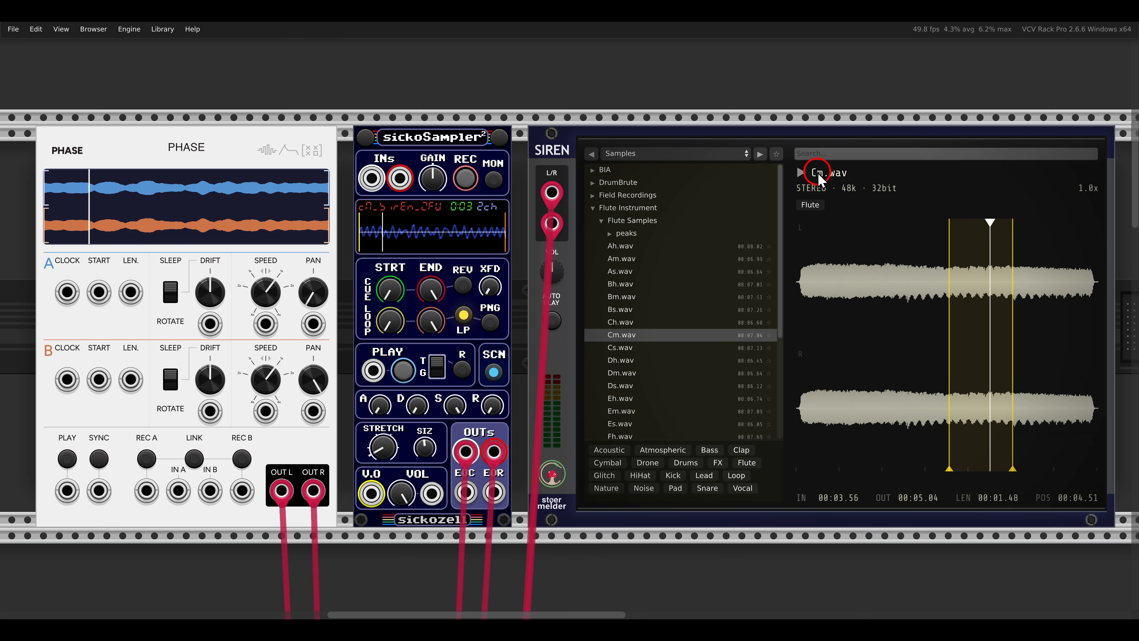
Load the trimmed Cm.wav into the sickoSampler module, turn off its loop mode, and play it there
{"action": "left_click_drag", "start_coordinate": [794, 188], "coordinate": [449, 227]}
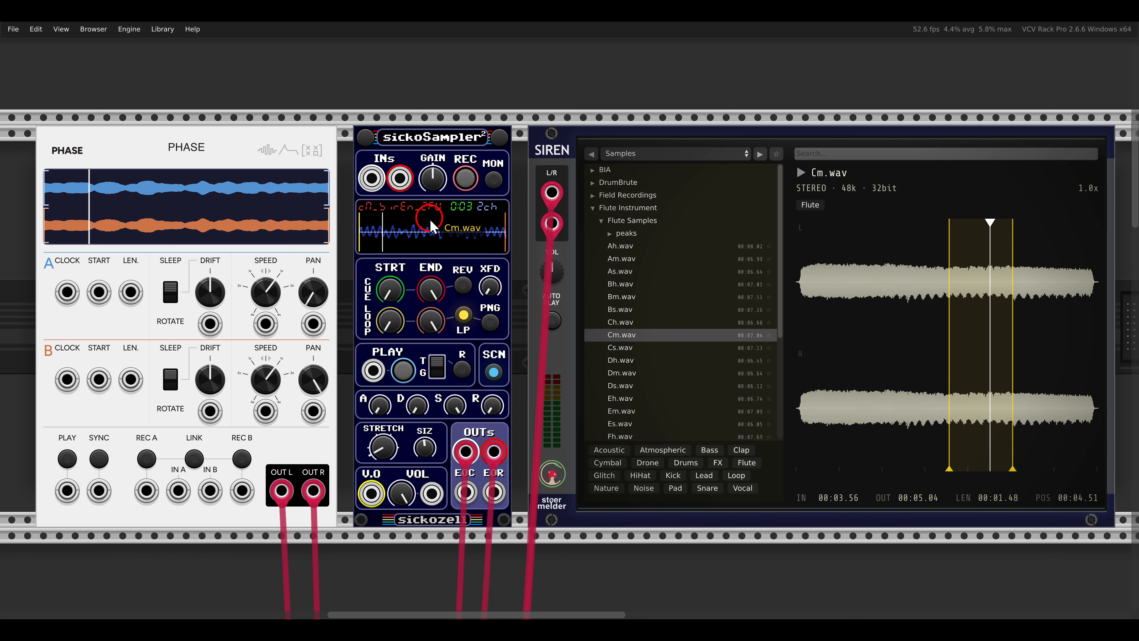
{"action": "left_click", "coordinate": [465, 315]}
{"action": "left_click", "coordinate": [410, 368]}
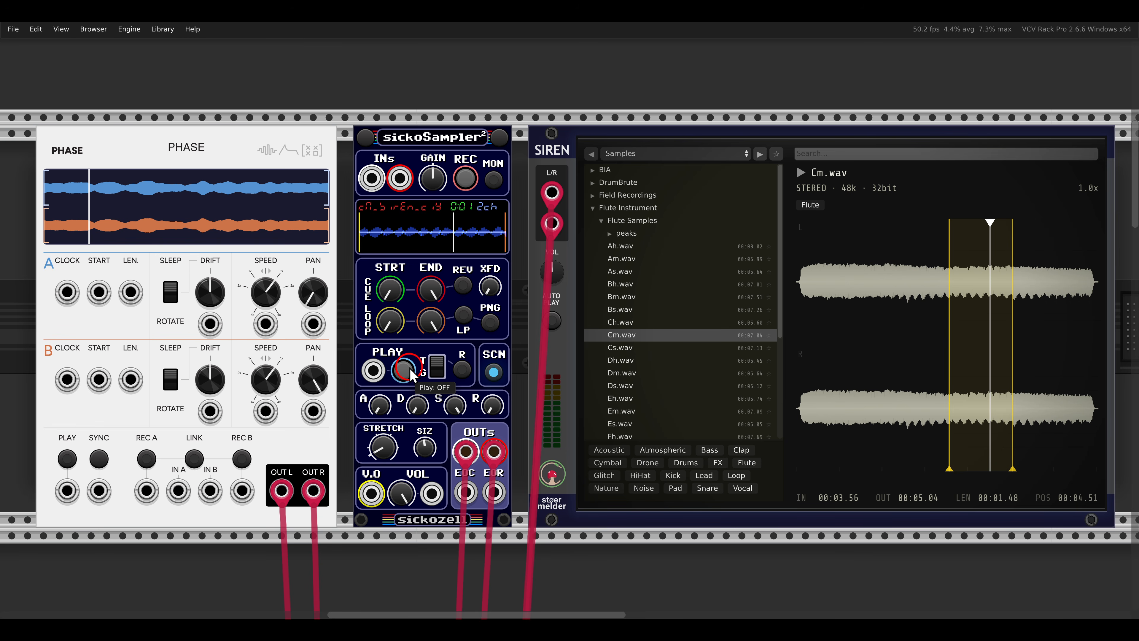
{"action": "left_click_drag", "start_coordinate": [913, 204], "coordinate": [1055, 489]}
{"action": "key", "text": "Escape"}
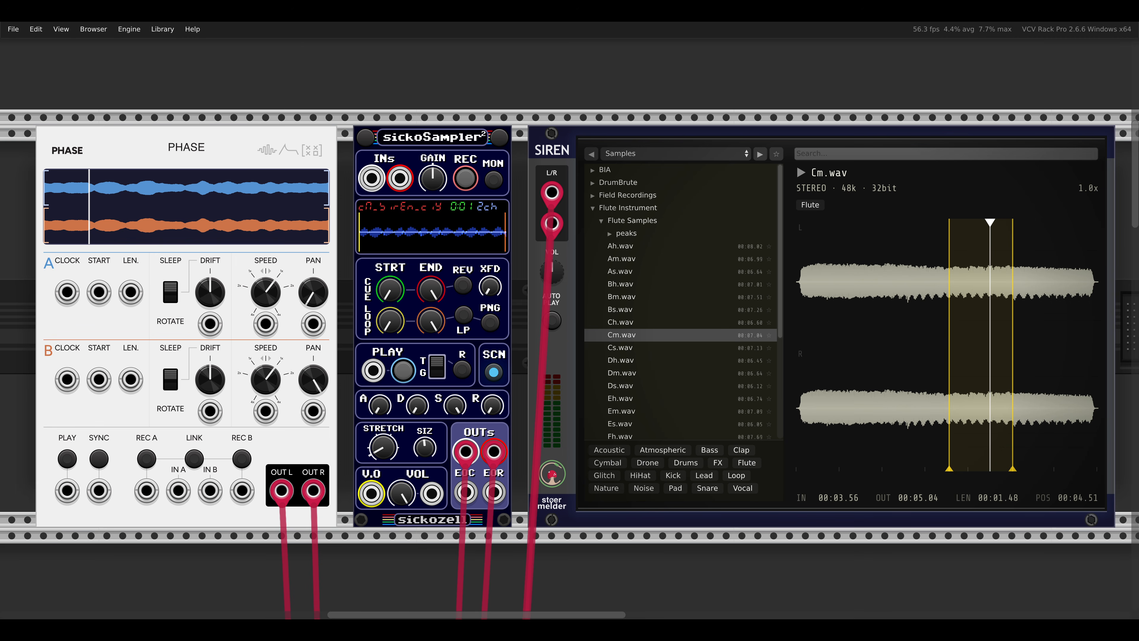
{"action": "left_click", "coordinate": [904, 245]}
Audition the break1a.wav sample in the SIREN beside the PANTHER CAP module and stop playback
{"action": "scroll", "coordinate": [904, 249], "scroll_direction": "down", "scroll_amount": 10}
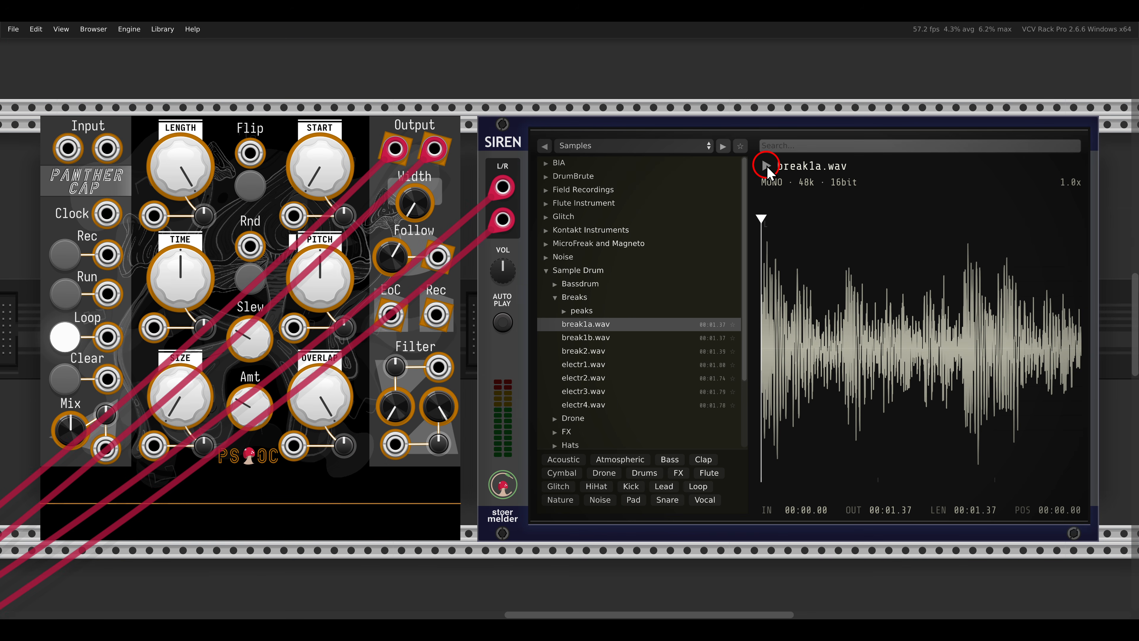
{"action": "left_click", "coordinate": [766, 166]}
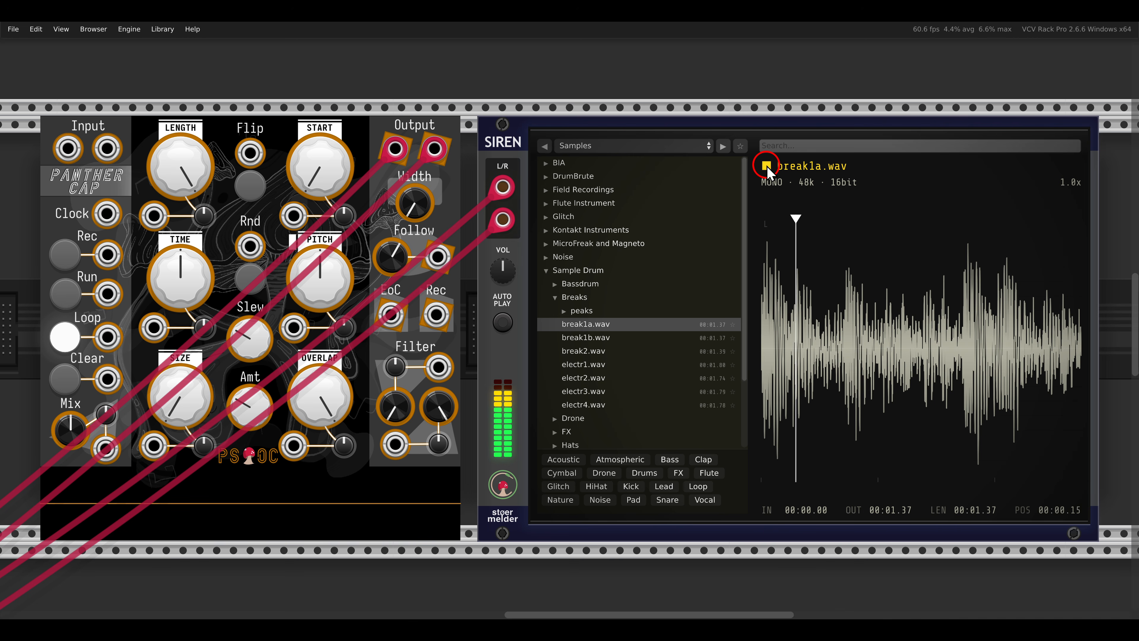
{"action": "left_click", "coordinate": [766, 165]}
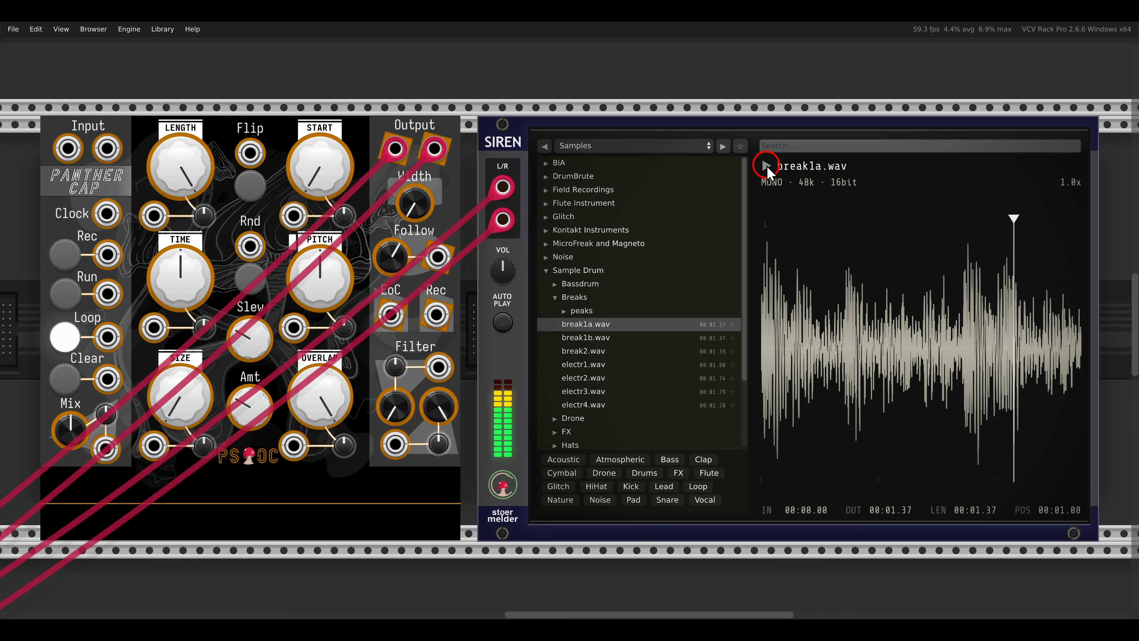
Generate a repitch preview of break1a.wav at -20 semitones, audition it, and exit the preview
{"action": "right_click", "coordinate": [874, 257]}
{"action": "mouse_move", "coordinate": [886, 331]}
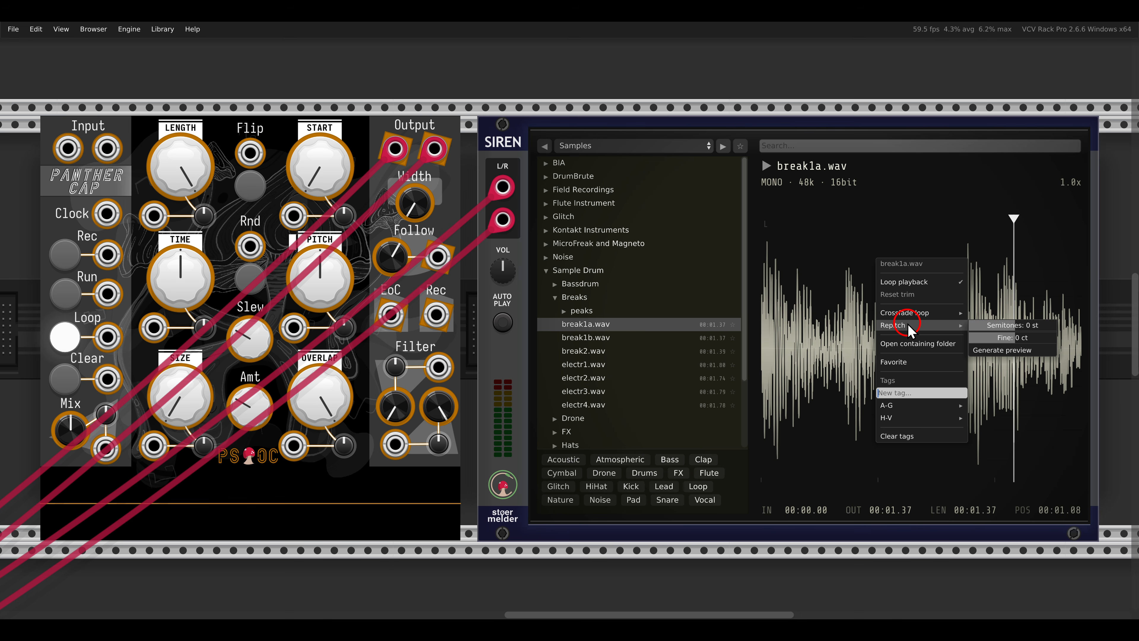
{"action": "left_click_drag", "start_coordinate": [1004, 325], "coordinate": [762, 331]}
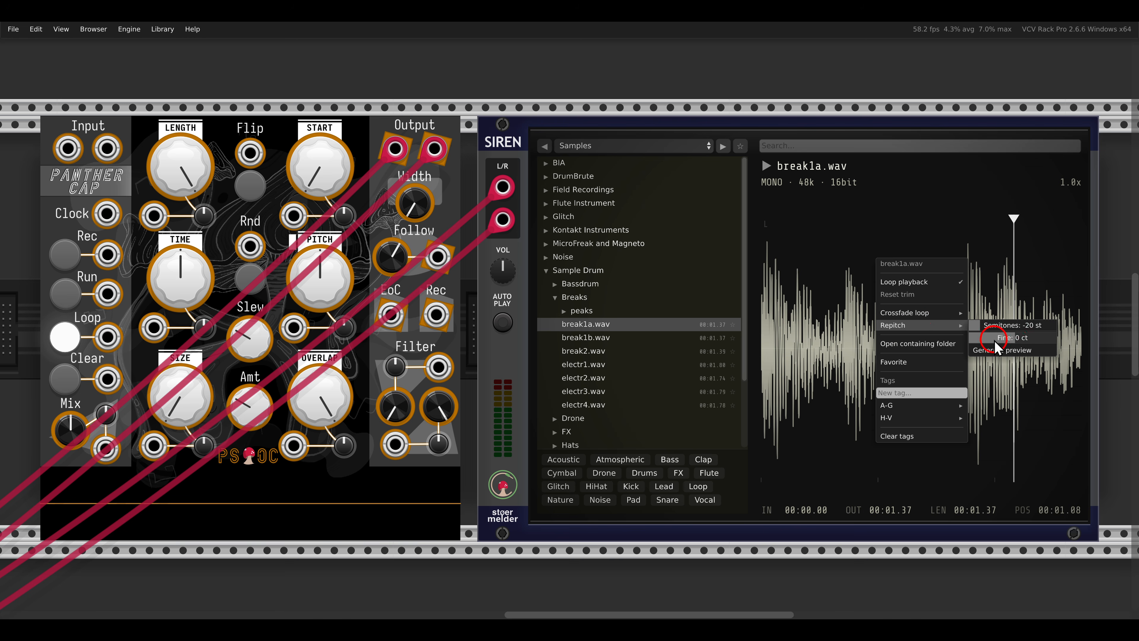
{"action": "left_click", "coordinate": [1008, 350]}
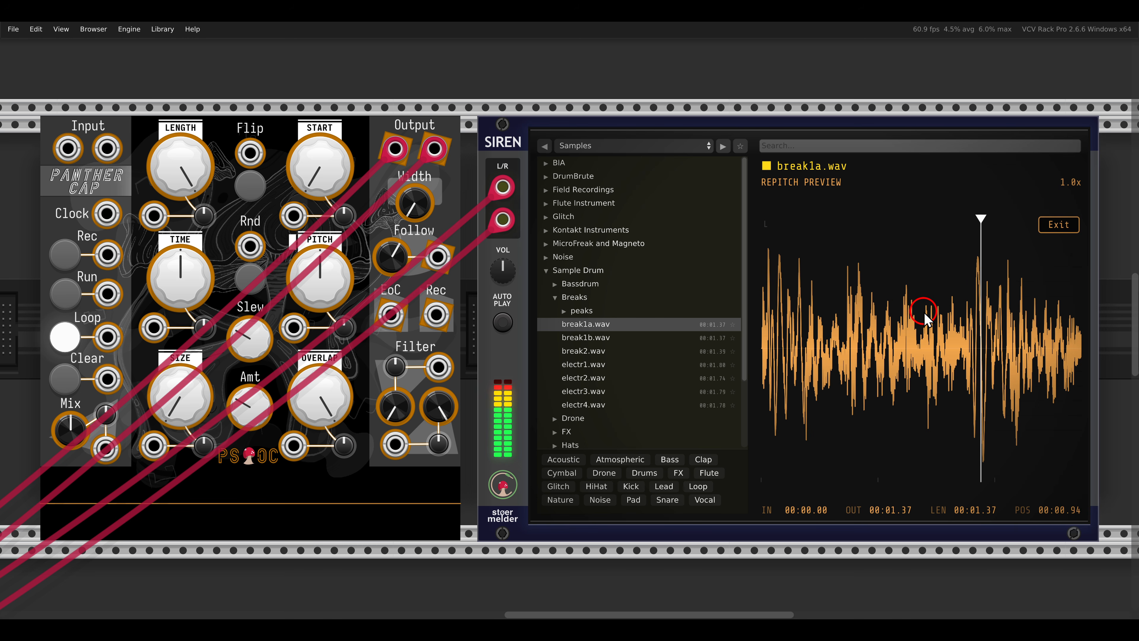
{"action": "left_click", "coordinate": [1059, 223]}
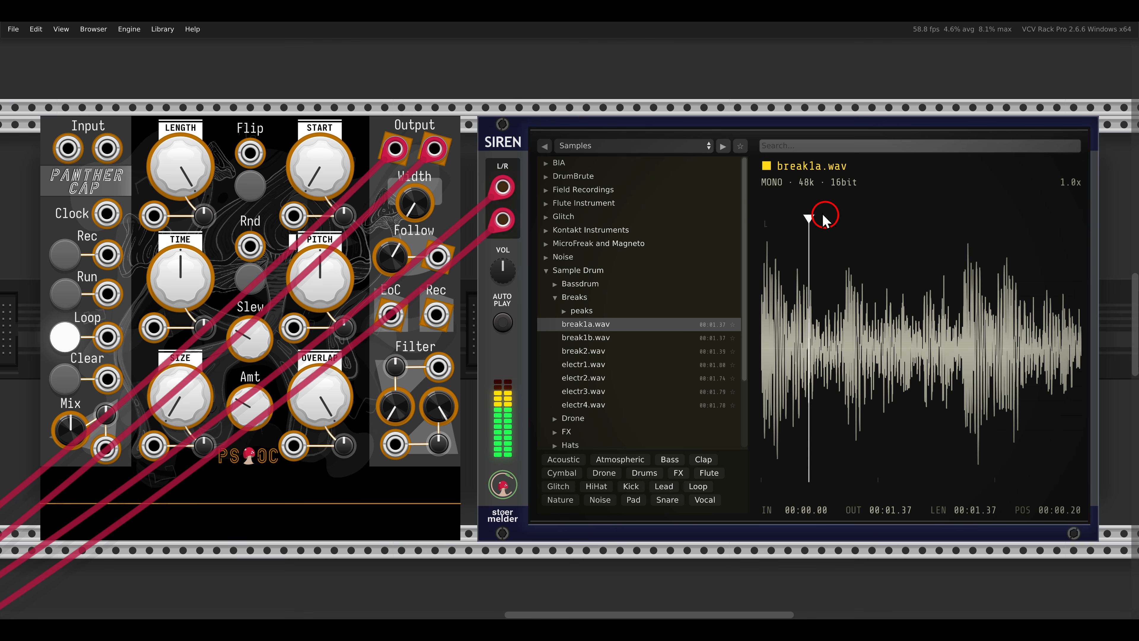
{"action": "left_click", "coordinate": [766, 166]}
Generate a repitch preview of break1a.wav at 11 semitones
{"action": "right_click", "coordinate": [883, 288]}
{"action": "mouse_move", "coordinate": [932, 343]}
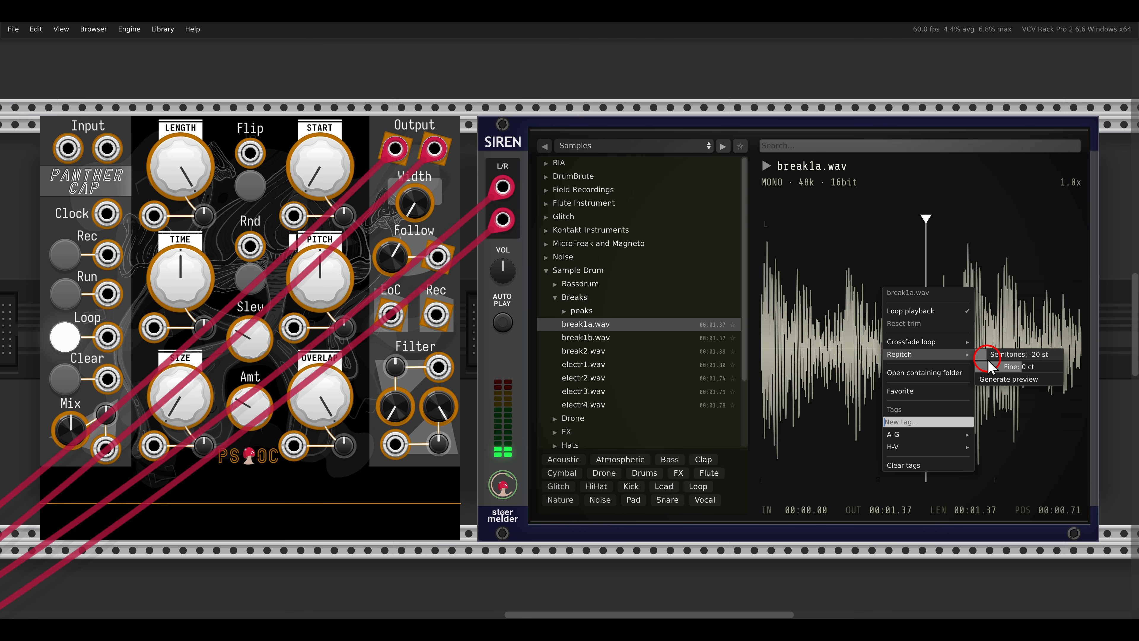
{"action": "left_click_drag", "start_coordinate": [1031, 358], "coordinate": [1069, 353]}
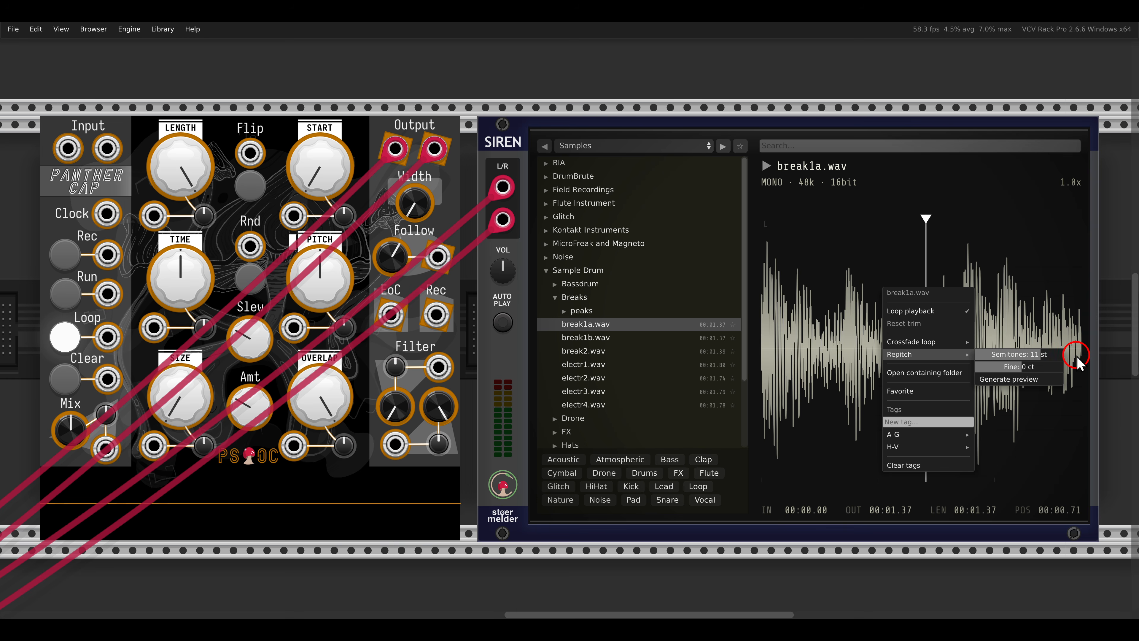
{"action": "left_click", "coordinate": [1024, 379]}
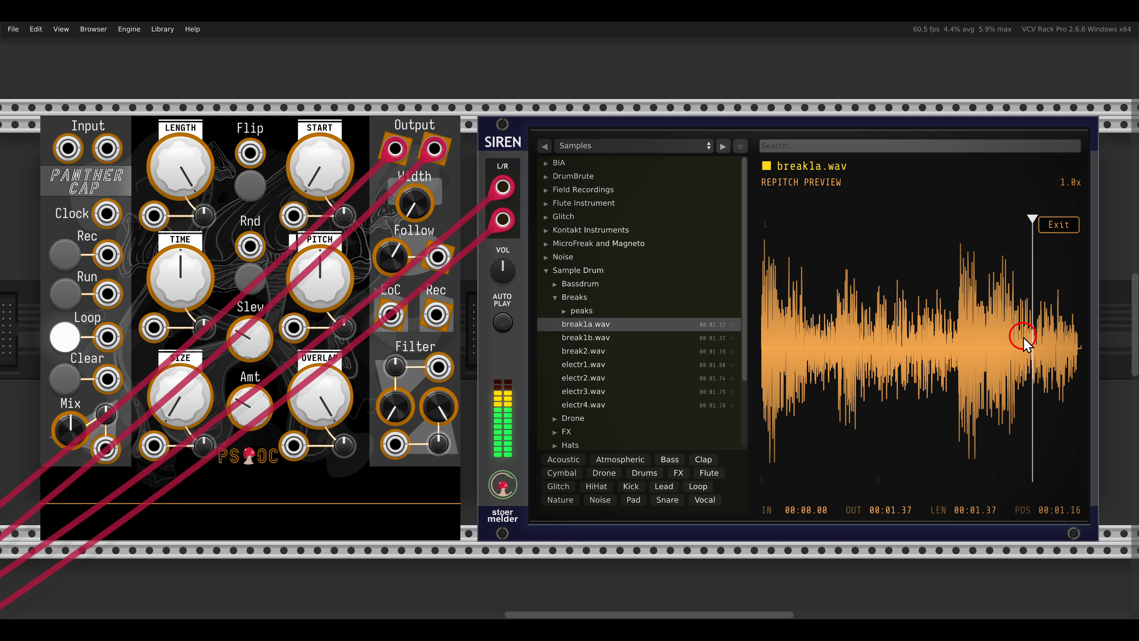
Stop the preview playback, load the repitched break1a.wav into the PANTHER CAP module, and run it there briefly
{"action": "left_click", "coordinate": [767, 166]}
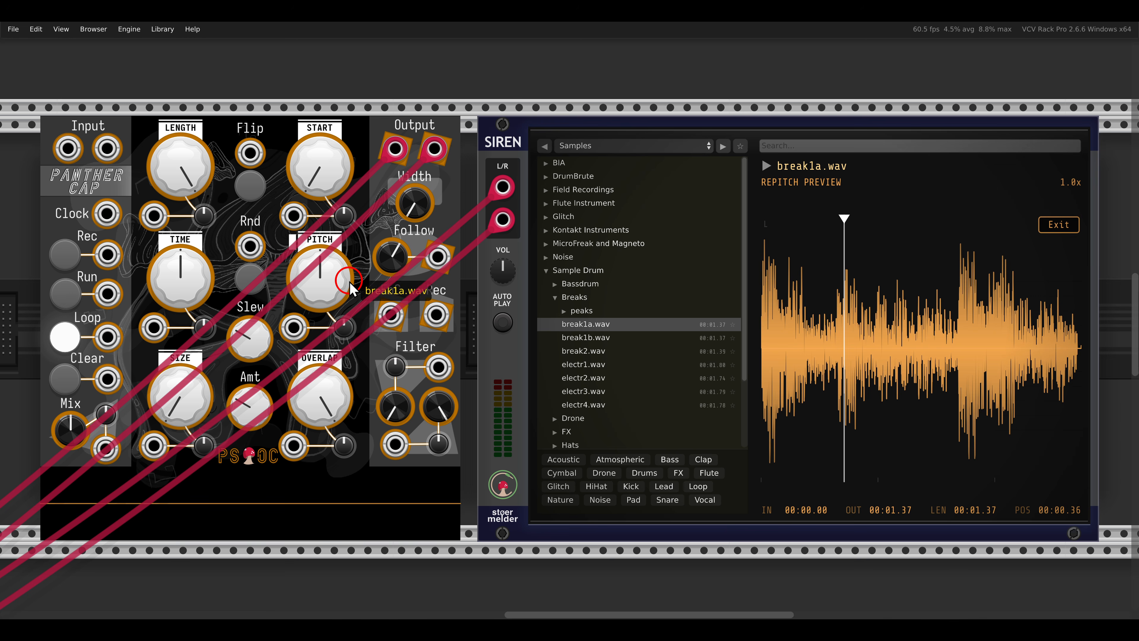
{"action": "left_click", "coordinate": [72, 299]}
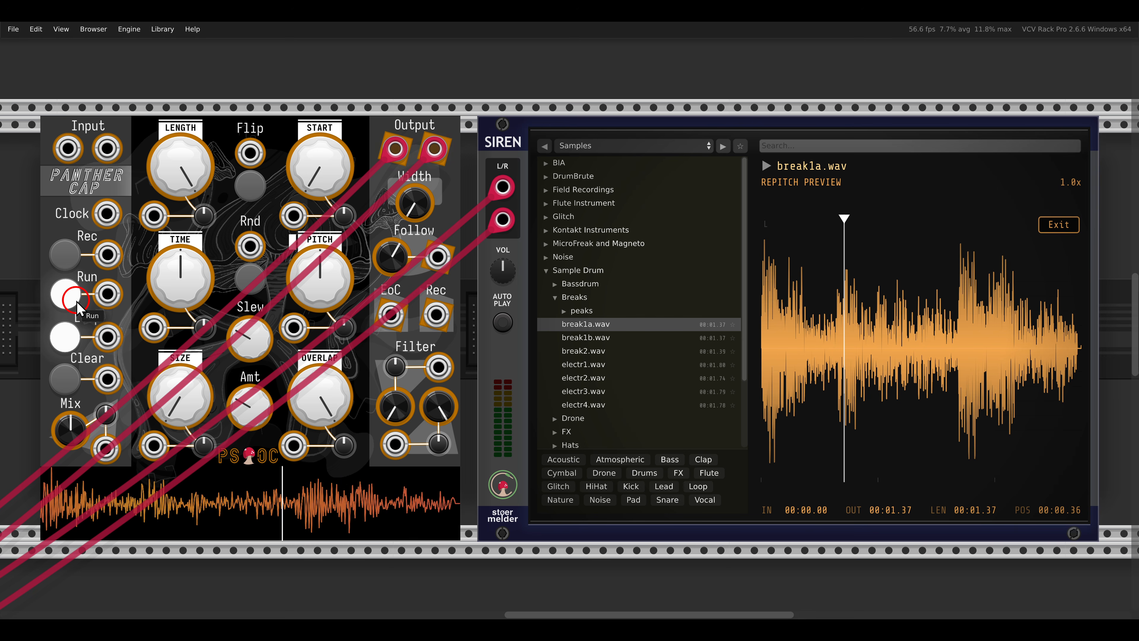
{"action": "left_click", "coordinate": [77, 300]}
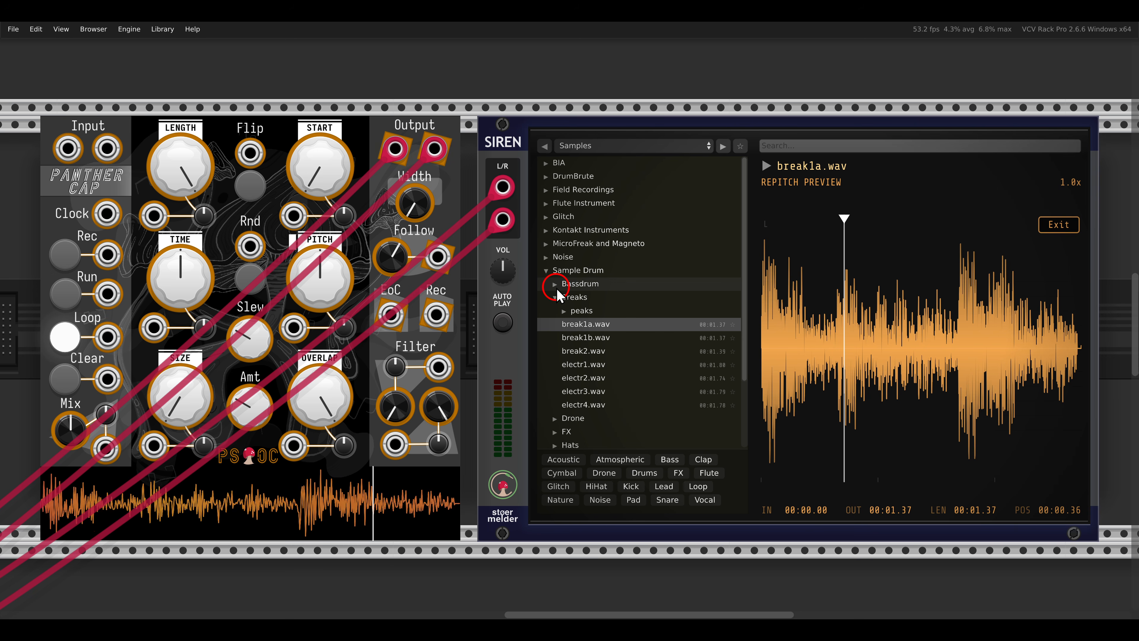
Open the Ready folder under MicroFreak and Magneto, select Agaric C.wav, and audition it briefly
{"action": "left_click", "coordinate": [556, 244]}
{"action": "left_click", "coordinate": [557, 255]}
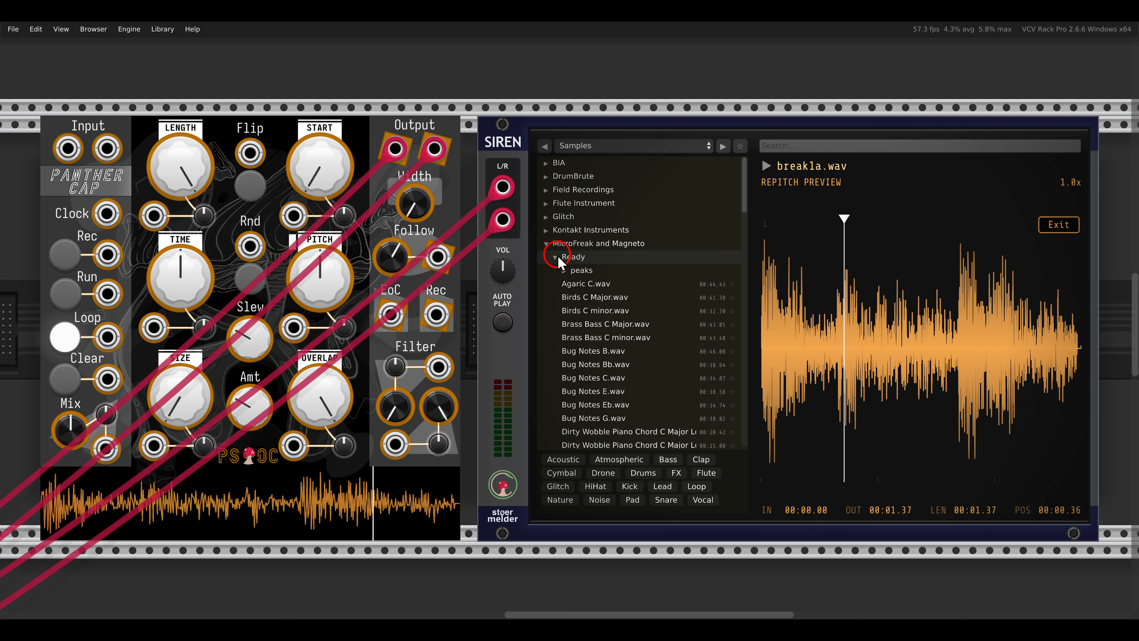
{"action": "left_click", "coordinate": [583, 284]}
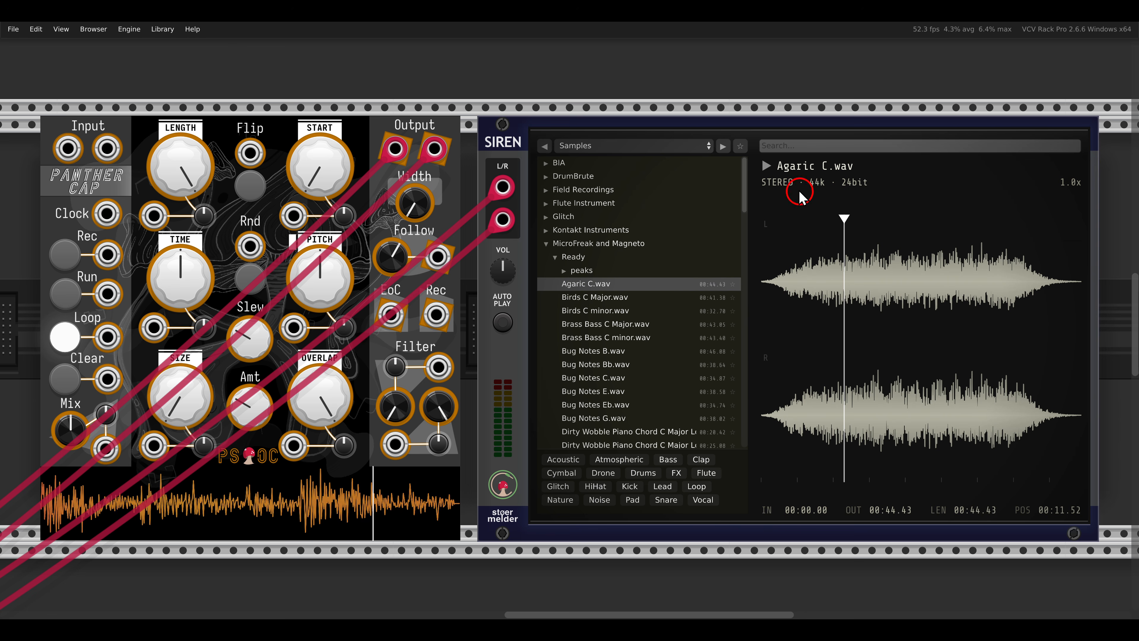
{"action": "left_click", "coordinate": [765, 166]}
{"action": "left_click", "coordinate": [765, 166]}
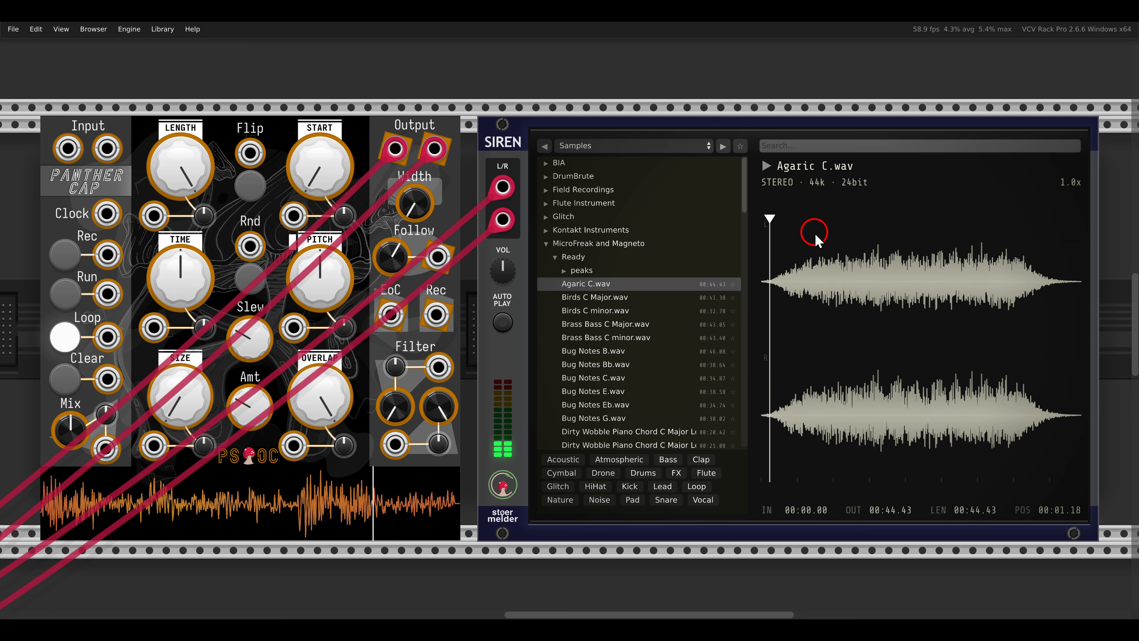
Select the region of Agaric C.wav from about 8.55 s to 18.26 s and audition it
{"action": "left_click_drag", "start_coordinate": [815, 232], "coordinate": [892, 269]}
{"action": "left_click", "coordinate": [766, 166]}
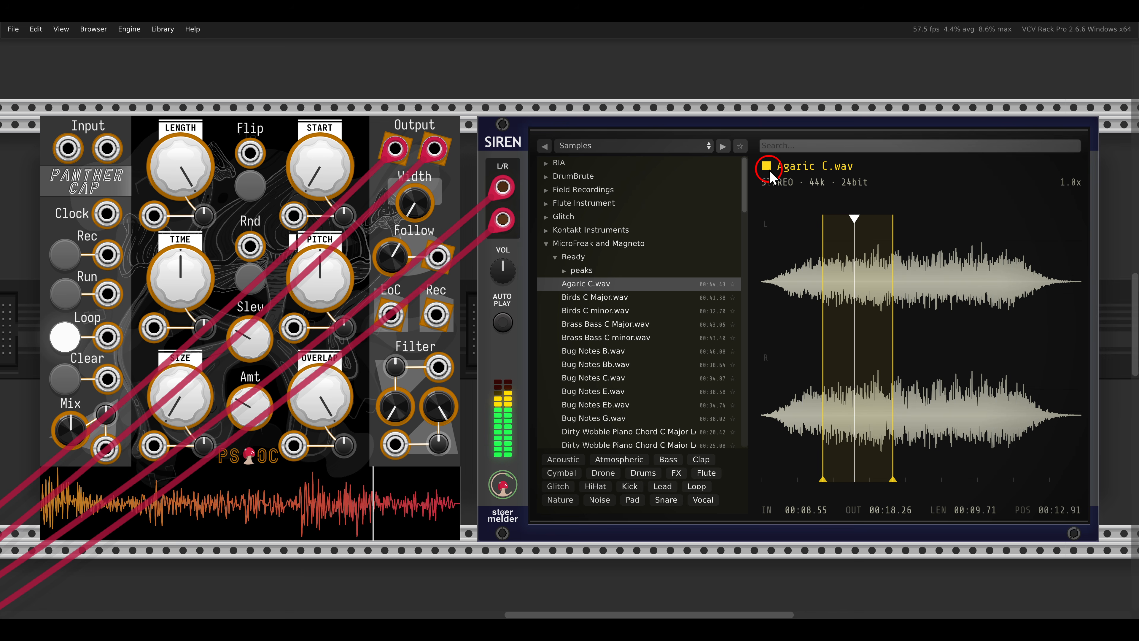
{"action": "left_click", "coordinate": [766, 166]}
Generate a repitch preview of the trimmed Agaric C.wav at 12 semitones and stop its playback
{"action": "right_click", "coordinate": [849, 277]}
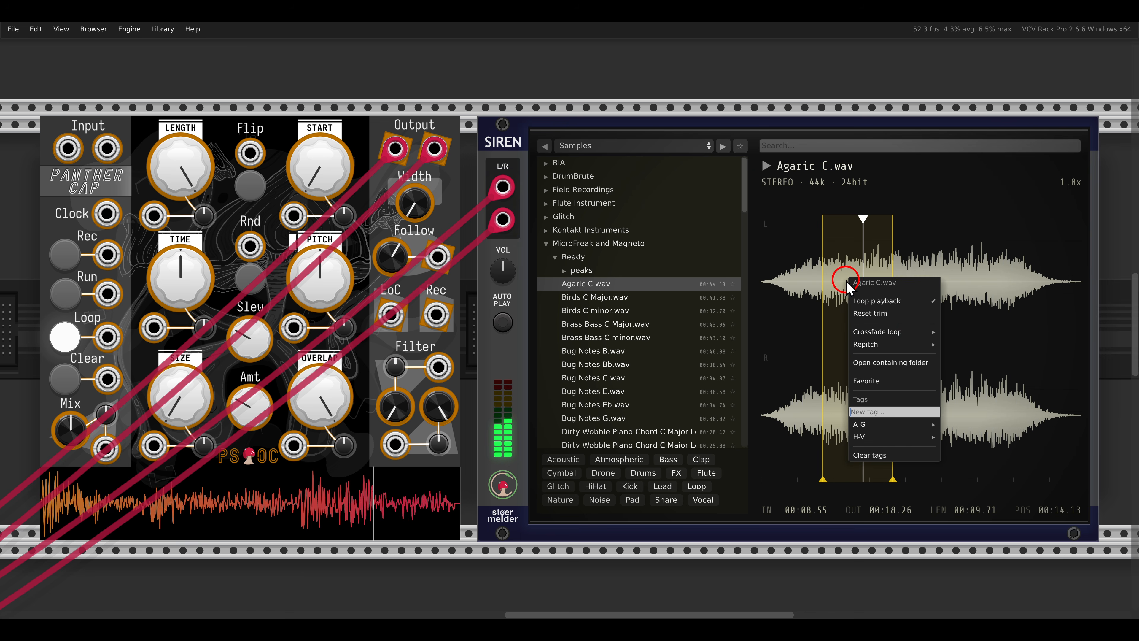
{"action": "mouse_move", "coordinate": [915, 348]}
{"action": "left_click_drag", "start_coordinate": [992, 345], "coordinate": [1000, 347]}
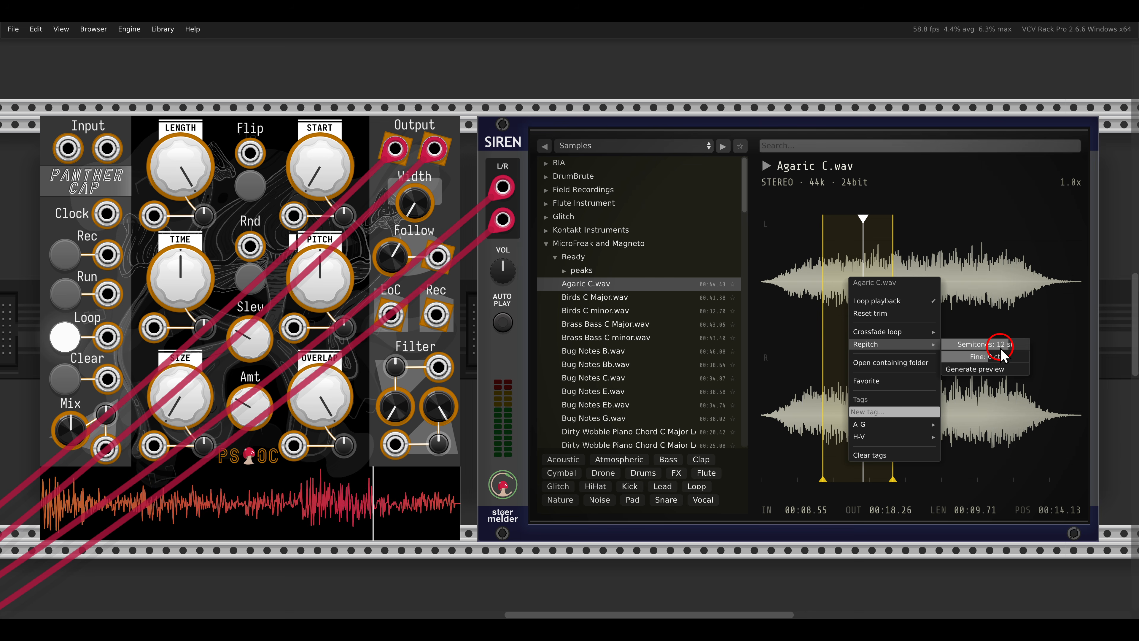
{"action": "left_click", "coordinate": [985, 371]}
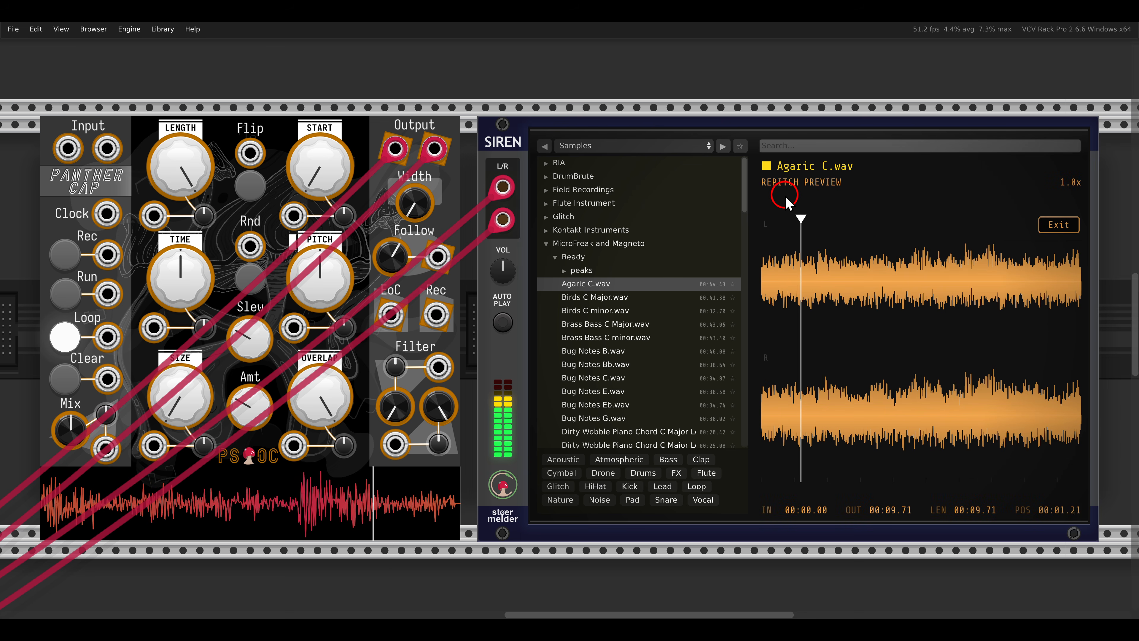
{"action": "left_click", "coordinate": [767, 167]}
Load the repitched Agaric C.wav preview into the PANTHER CAP module, run it, and stop it
{"action": "left_click_drag", "start_coordinate": [798, 169], "coordinate": [314, 267]}
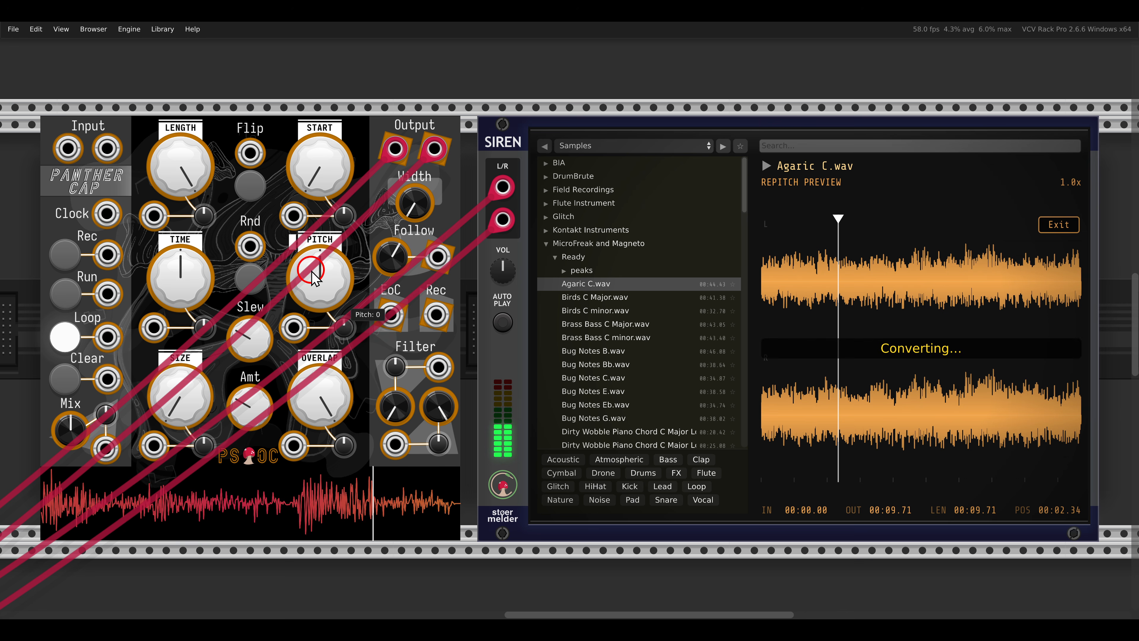
{"action": "left_click", "coordinate": [64, 295]}
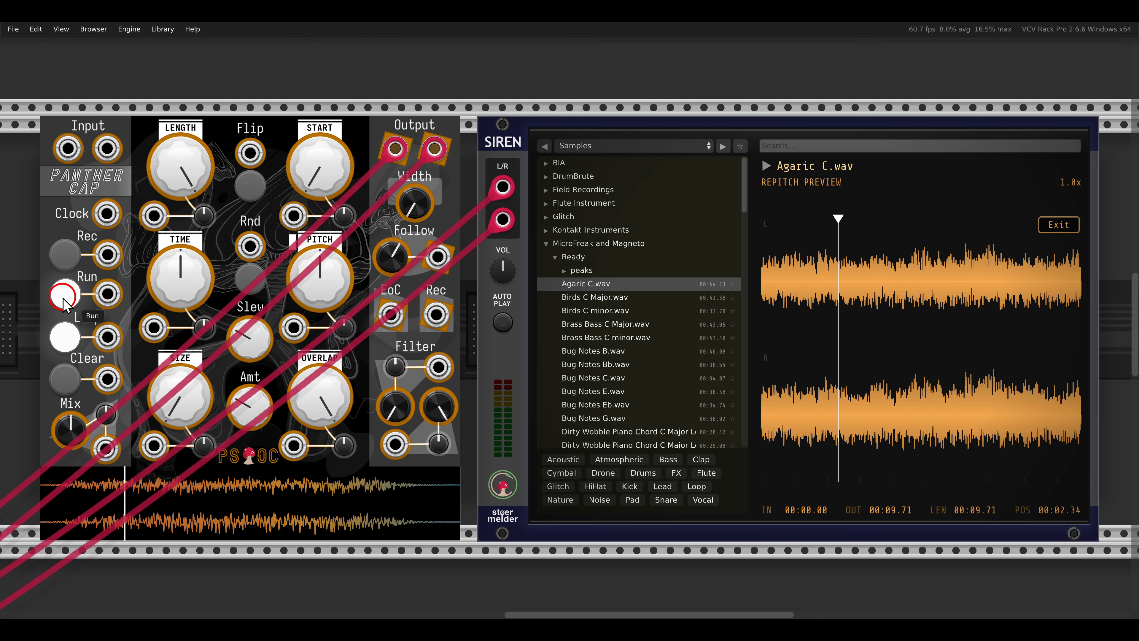
{"action": "left_click", "coordinate": [63, 298]}
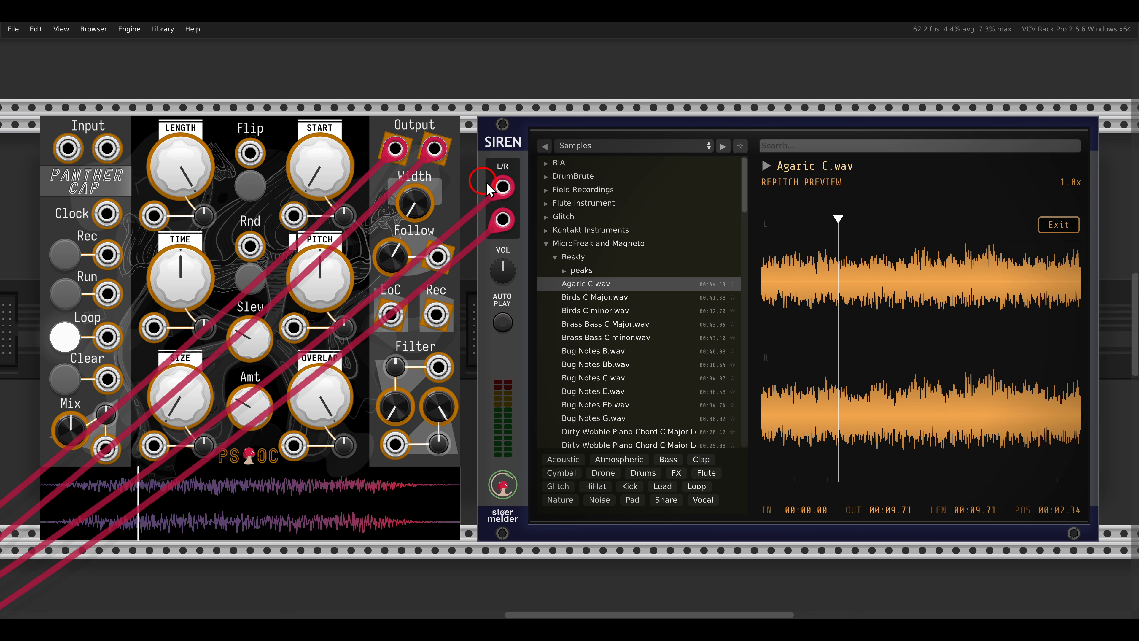
View the SIREN module's plugin info, including its donation option, and close it
{"action": "right_click", "coordinate": [509, 151]}
{"action": "mouse_move", "coordinate": [524, 179]}
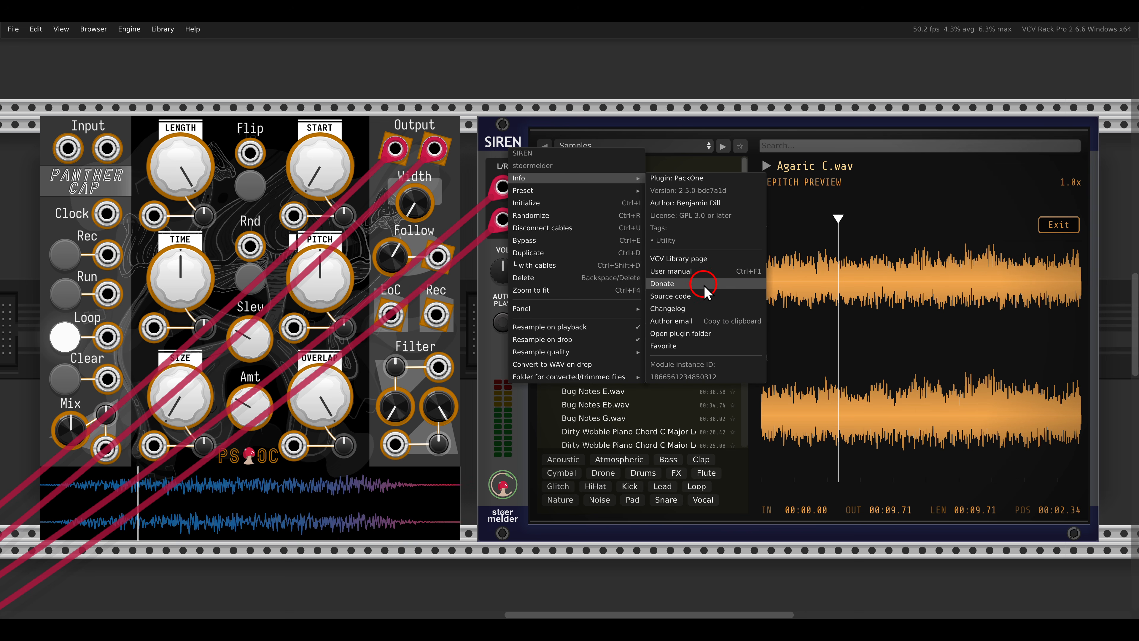
{"action": "left_click", "coordinate": [490, 141]}
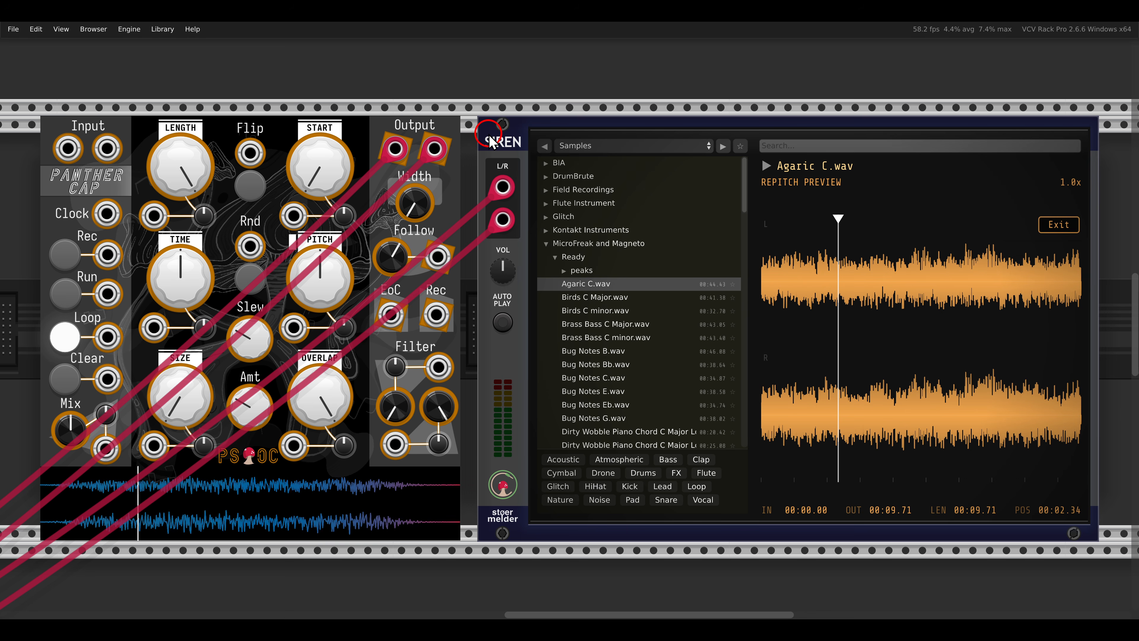